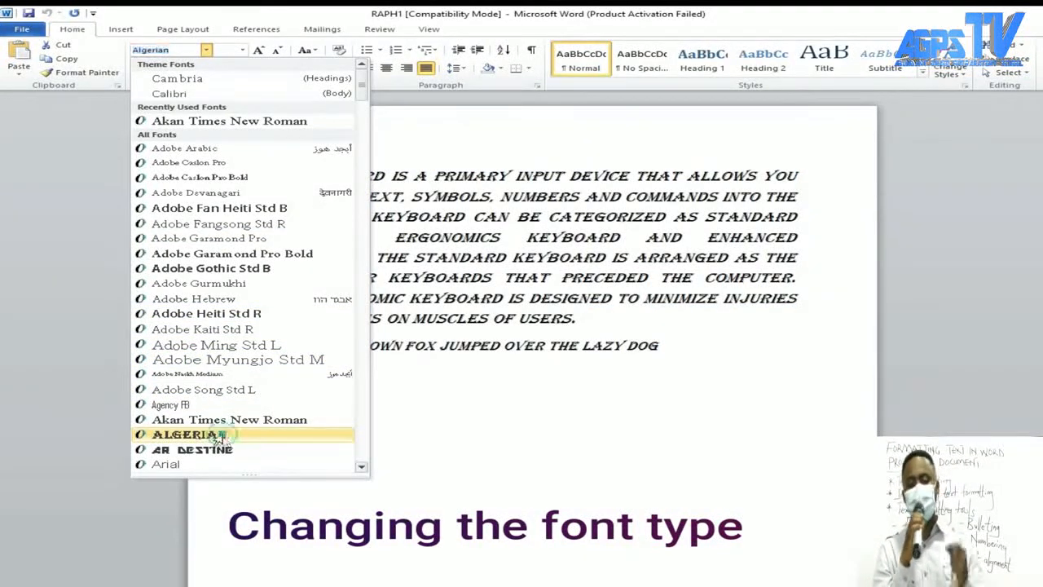
Change the font of all the text to Algerian, previewing other fonts in between.
click(224, 437)
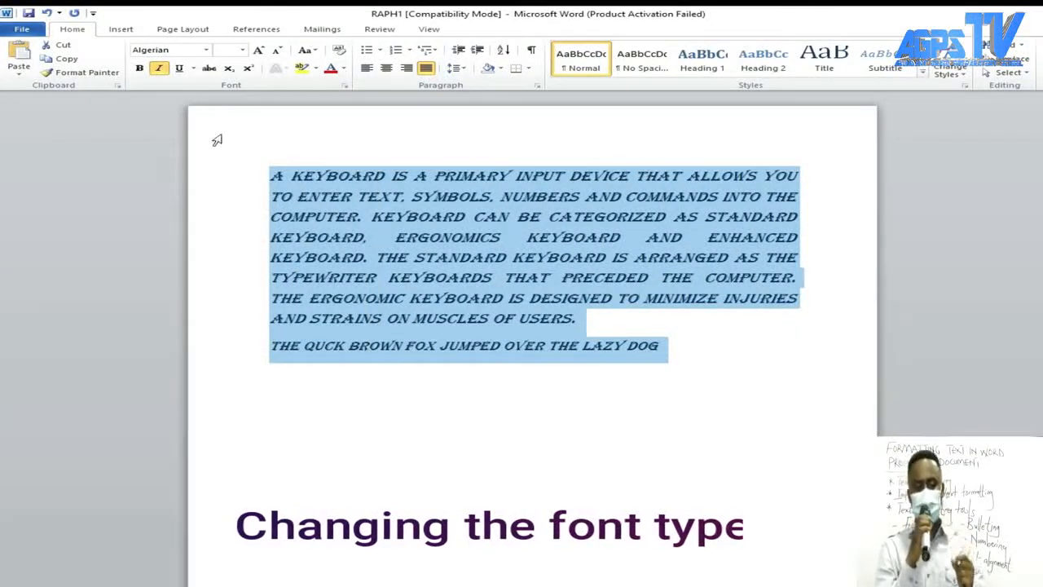
click(208, 51)
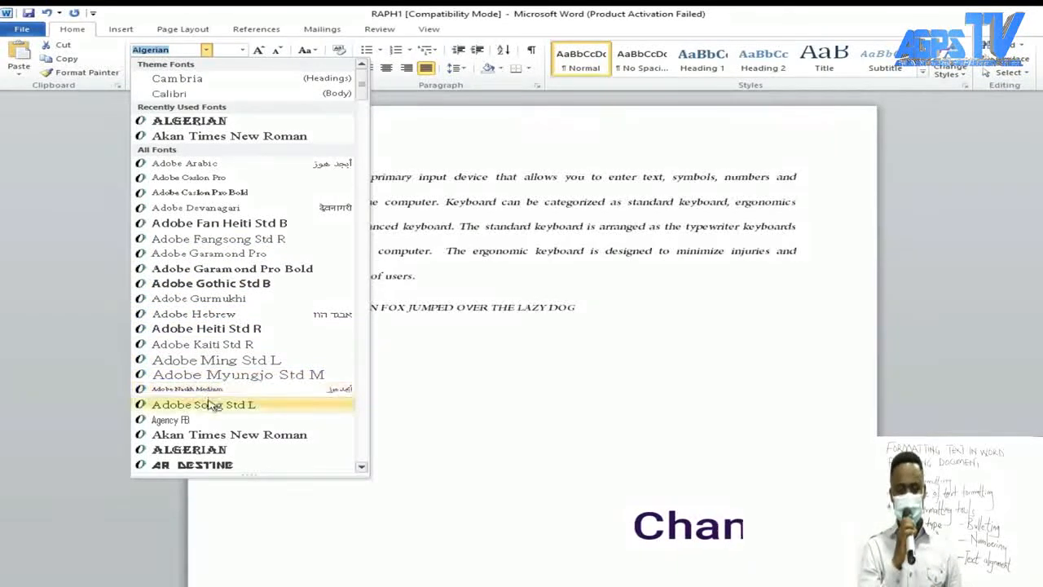
scroll(216, 471, down, 3)
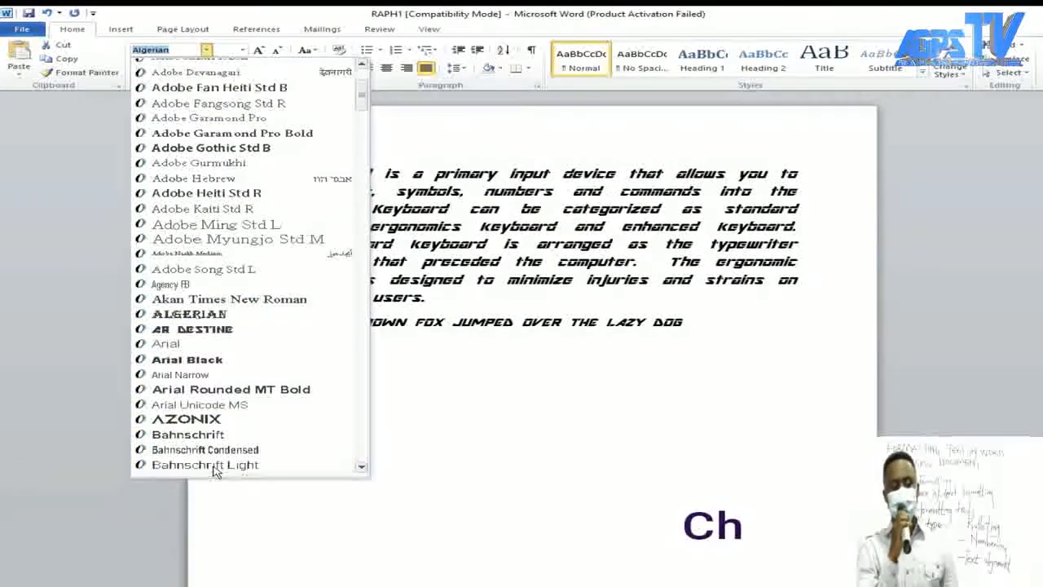
scroll(215, 471, down, 2)
scroll(216, 470, up, 7)
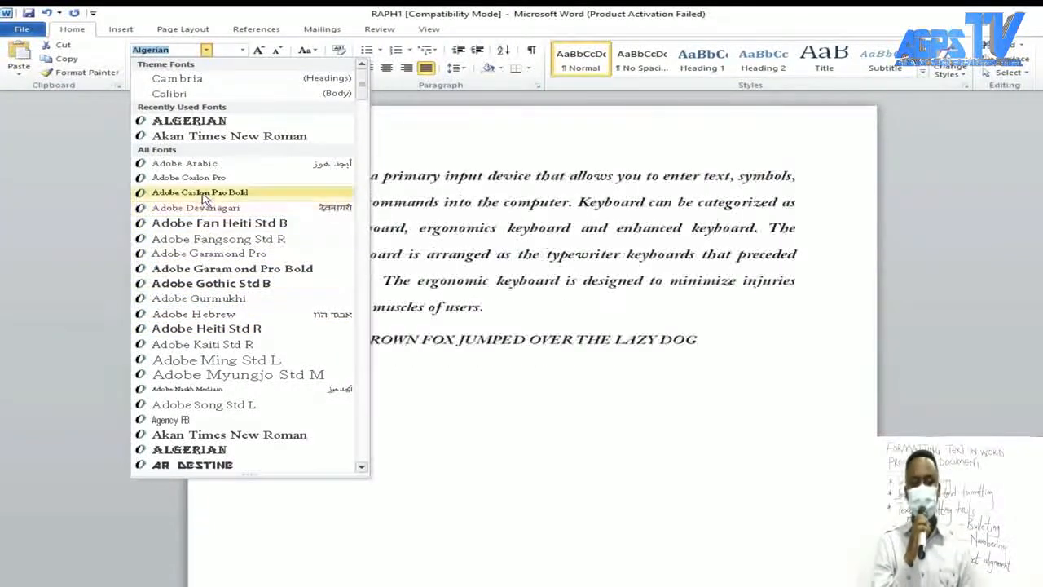
click(208, 121)
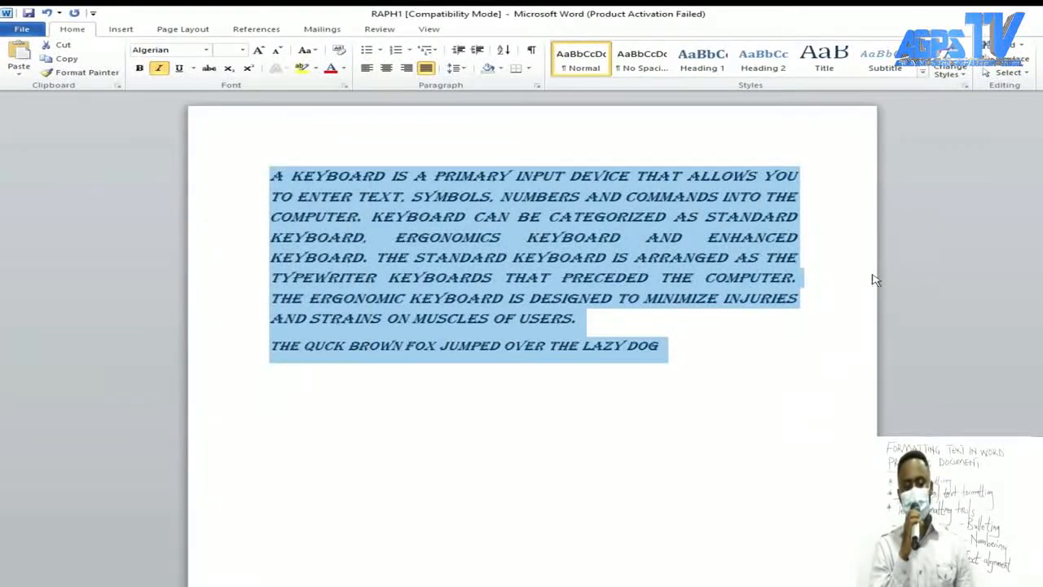
click(827, 165)
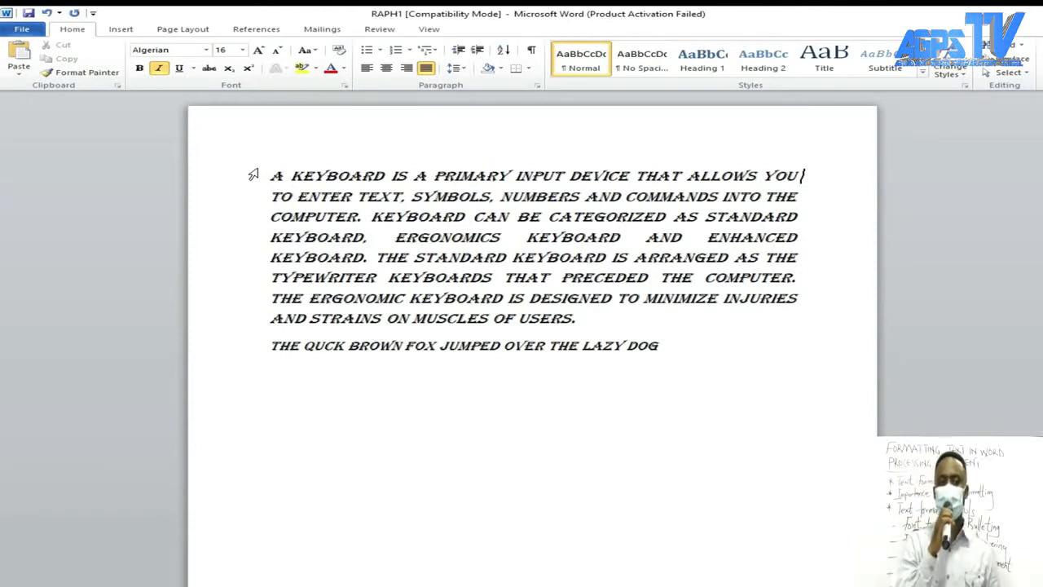
Change the font of the paragraph's first four lines, up to the word "enhanced", to Adobe Caslon Pro Bold.
drag(265, 173, 565, 210)
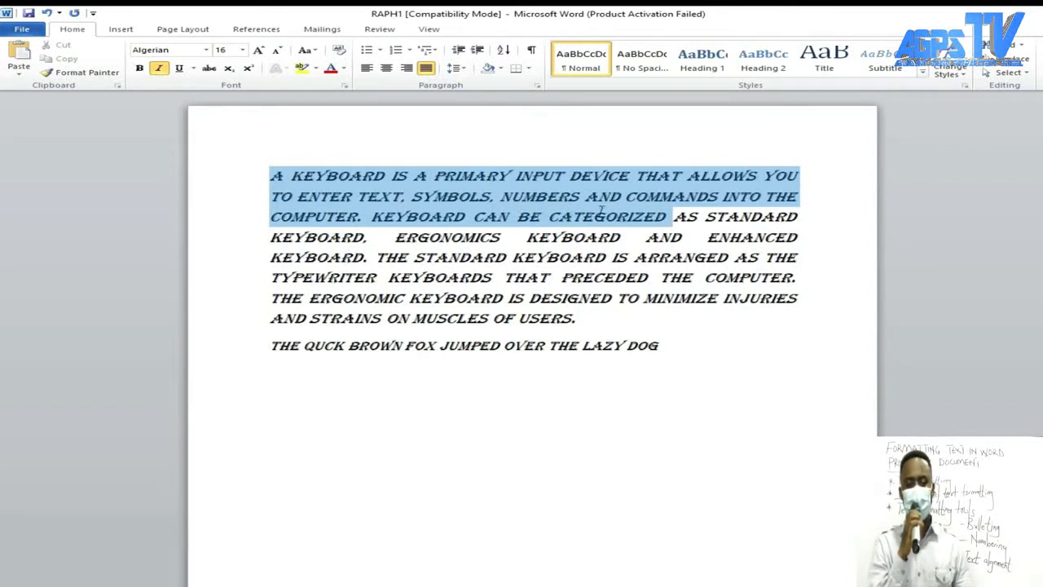
drag(692, 218, 780, 235)
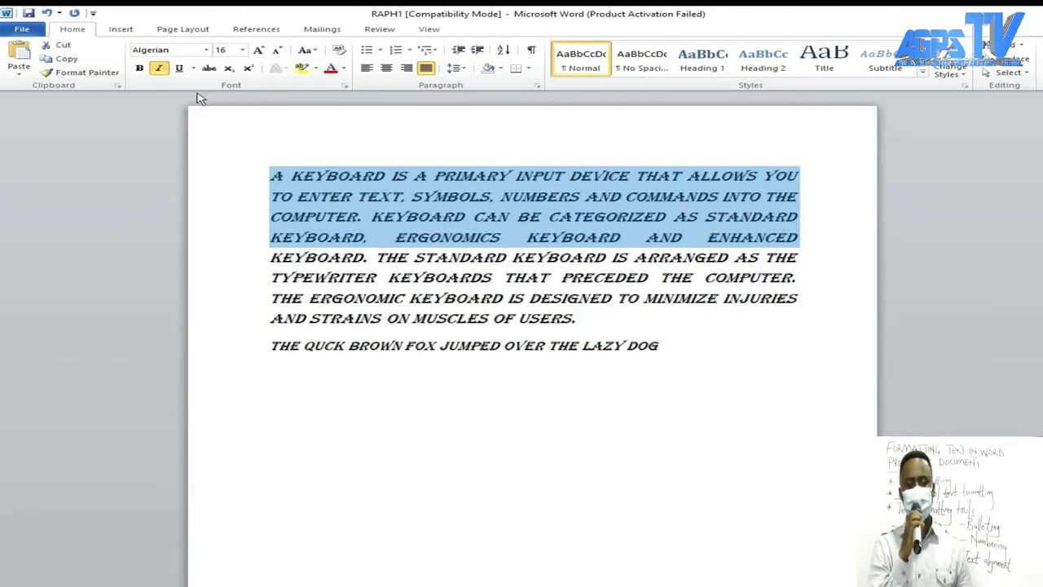
click(208, 51)
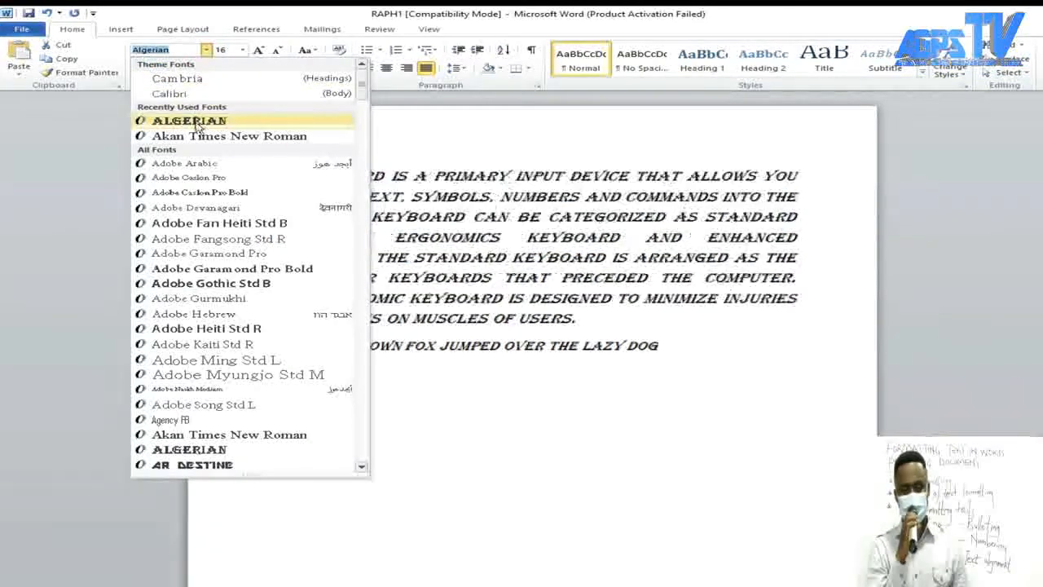
click(211, 194)
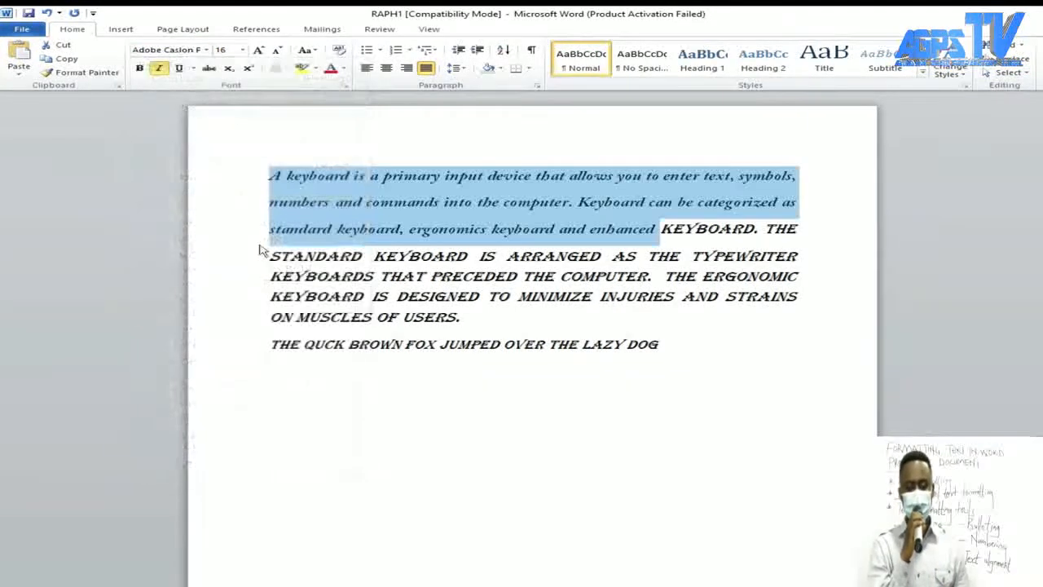
click(703, 383)
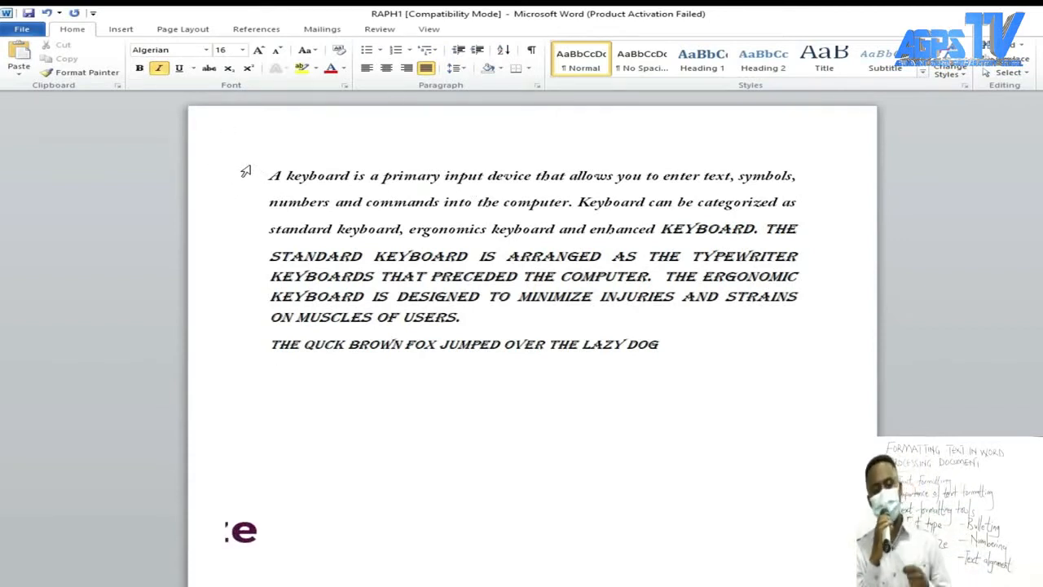
Set the font size of all the text in the document to 22.
drag(253, 171, 361, 373)
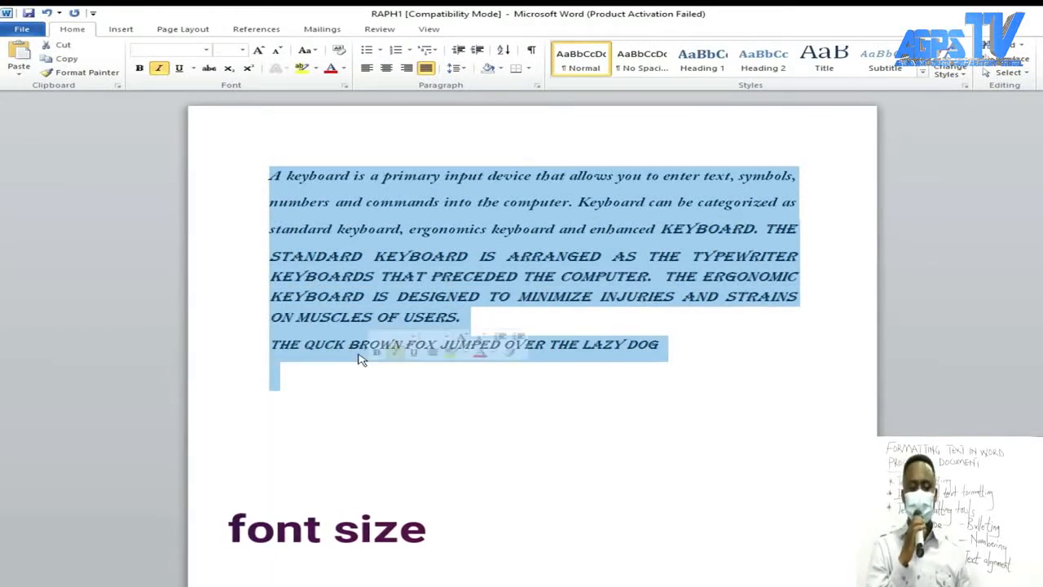
click(243, 51)
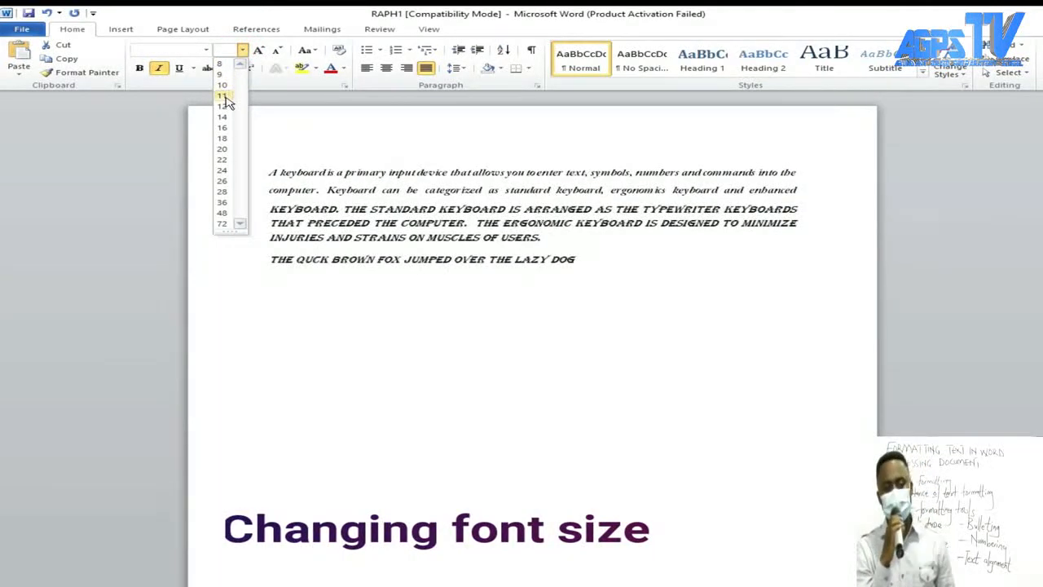
click(225, 160)
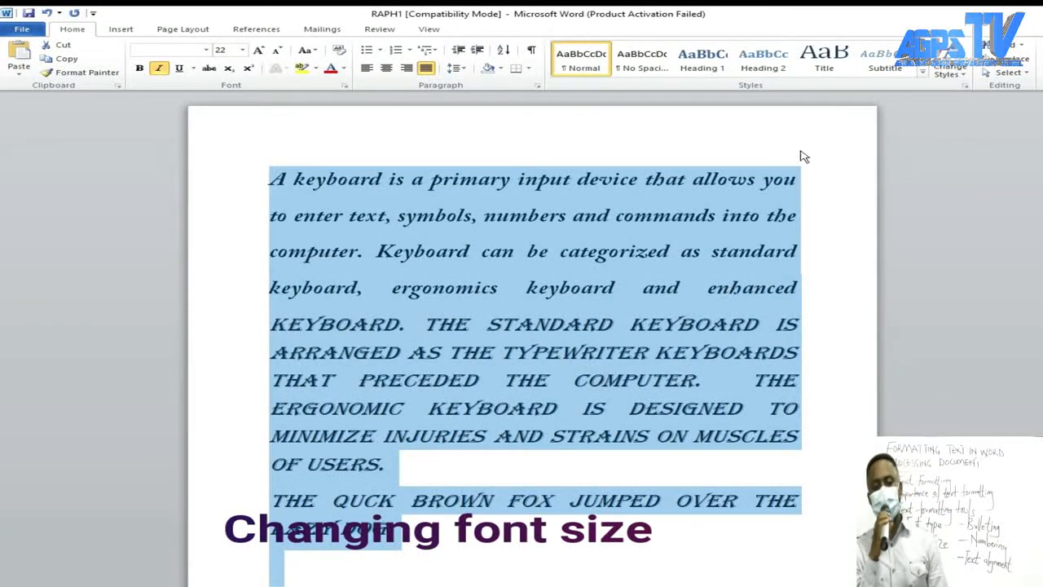
click(836, 161)
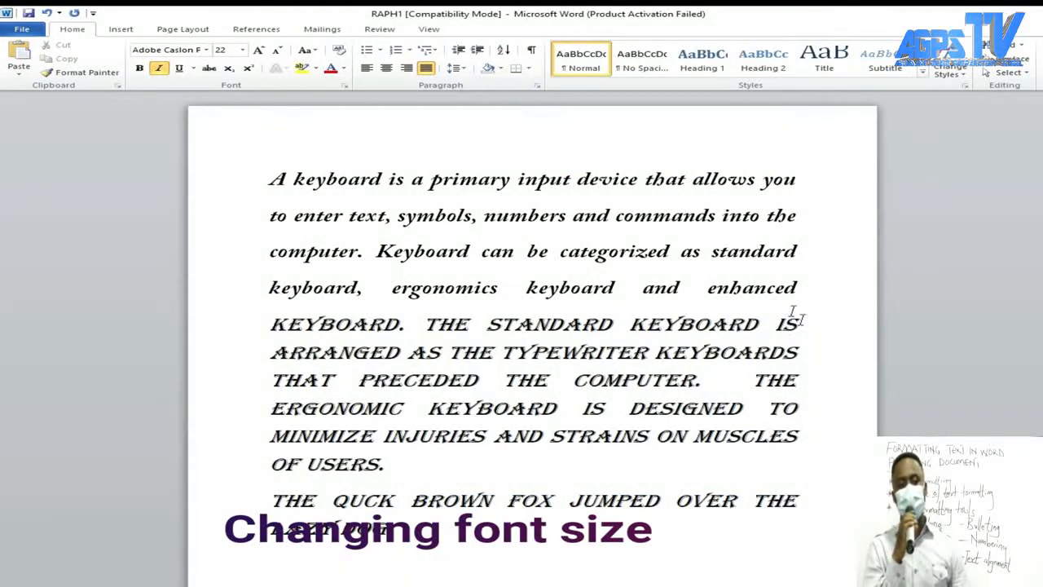
Set the font size of the first five lines, ending at "THE STANDARD KEYBOARD IS", to 16.
click(238, 176)
drag(238, 178, 275, 326)
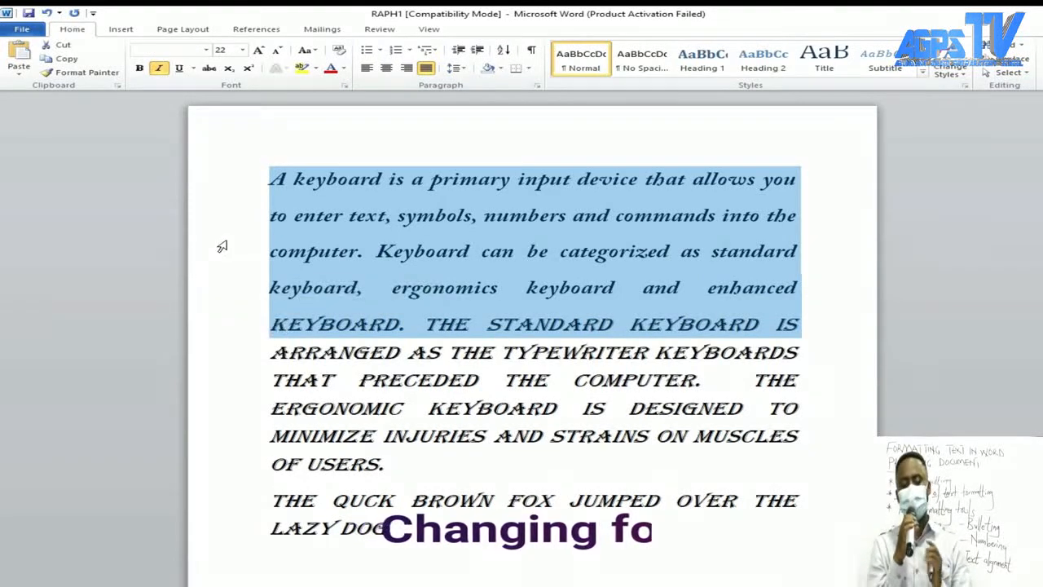
click(242, 50)
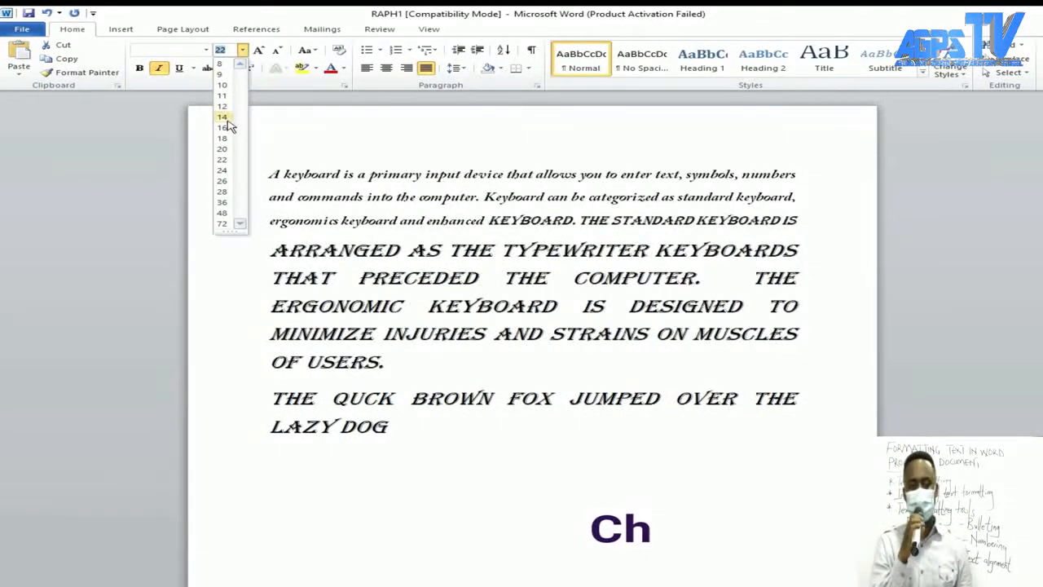
click(228, 131)
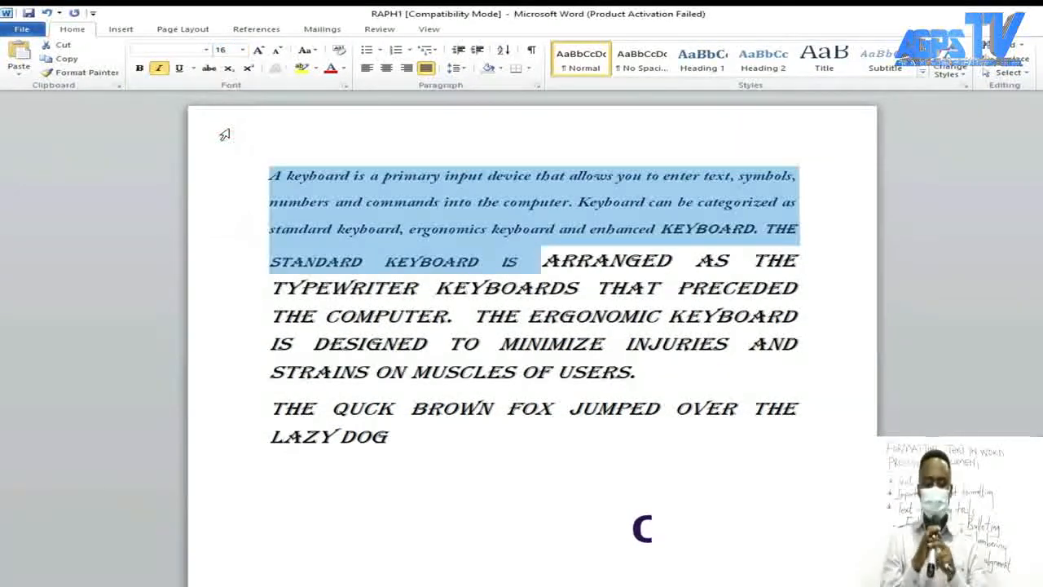
click(842, 212)
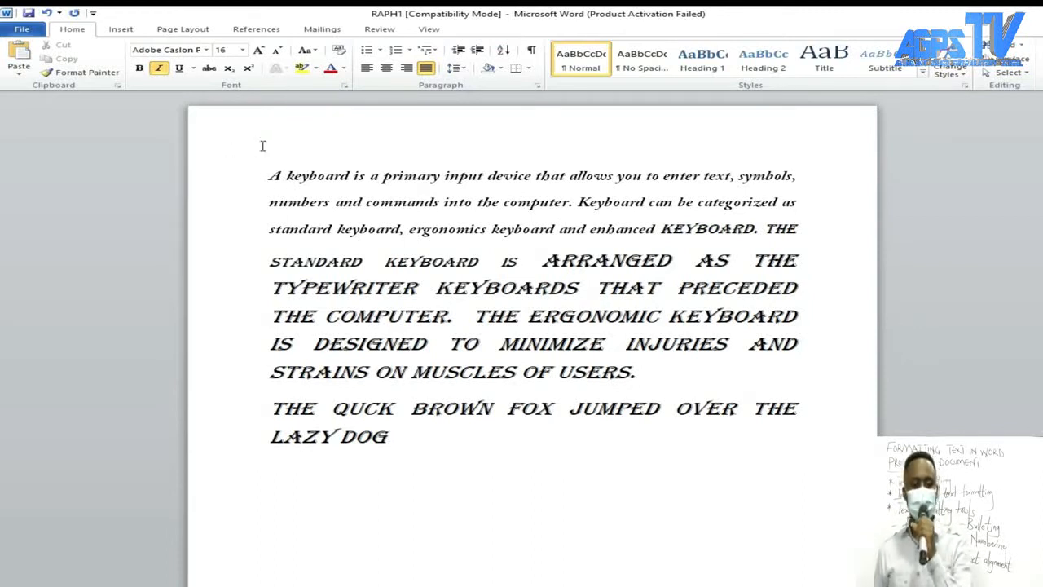
Make all the text in both paragraphs bold.
drag(254, 175, 293, 443)
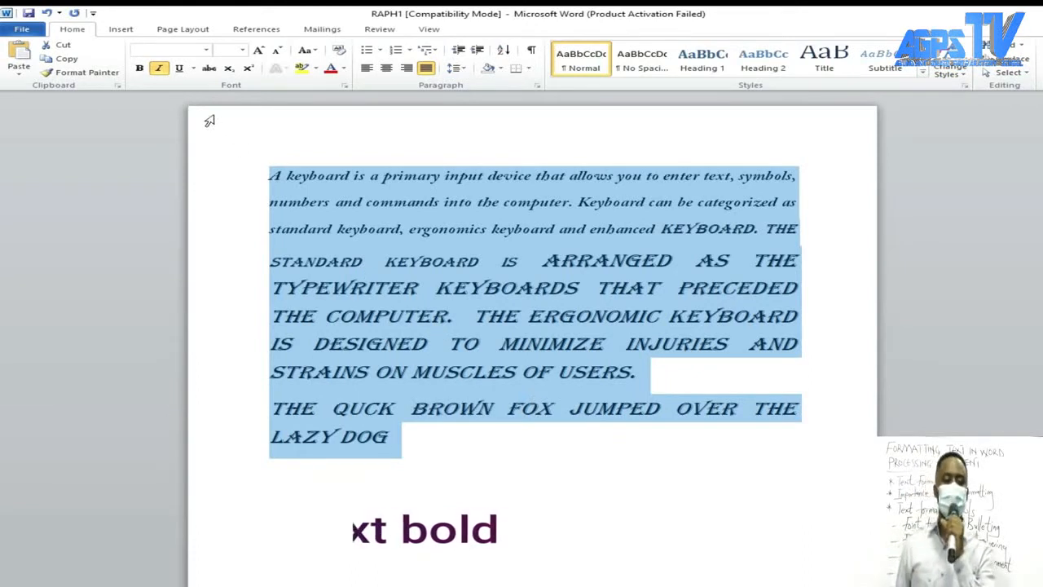
click(140, 70)
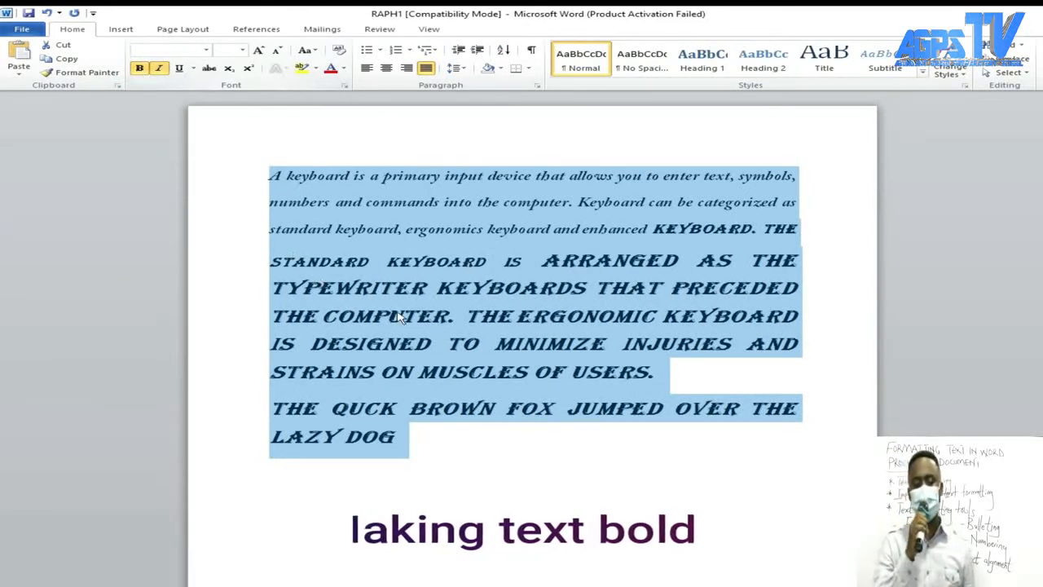
click(613, 474)
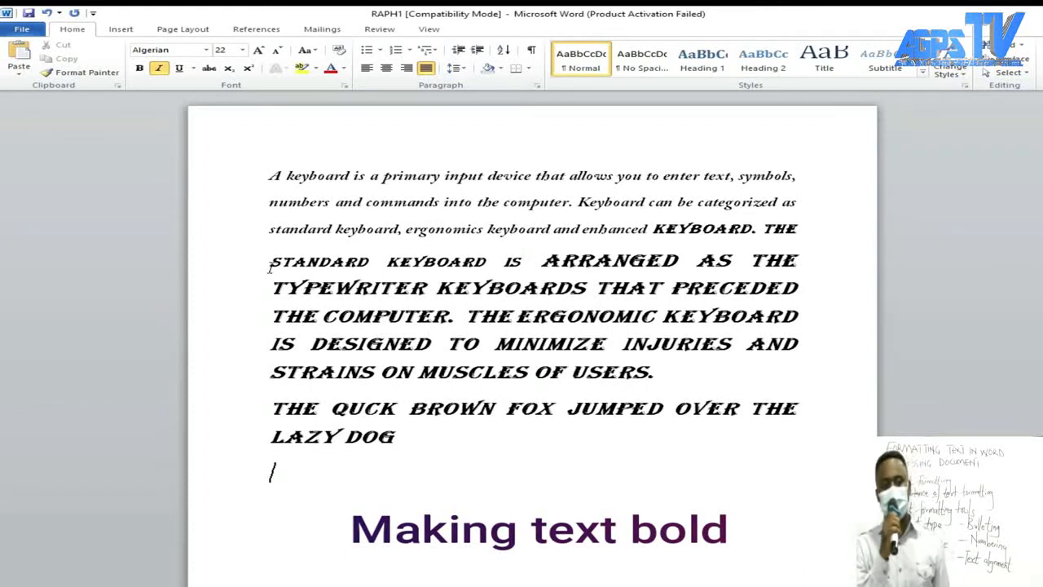
Remove bold from the line "STANDARD KEYBOARD IS ARRANGED AS THE" and reapply bold to that line.
drag(263, 263, 826, 269)
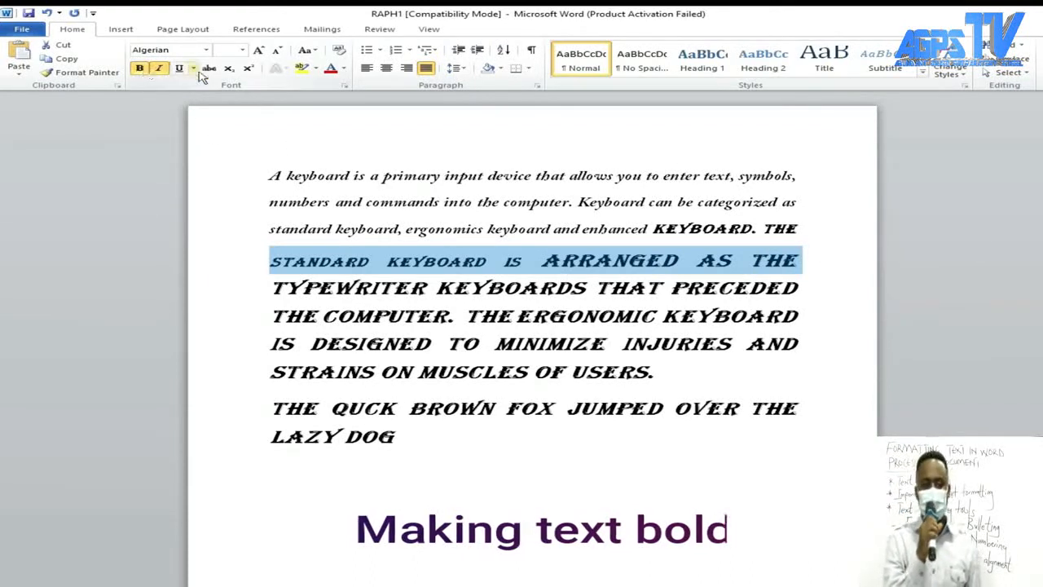
click(137, 69)
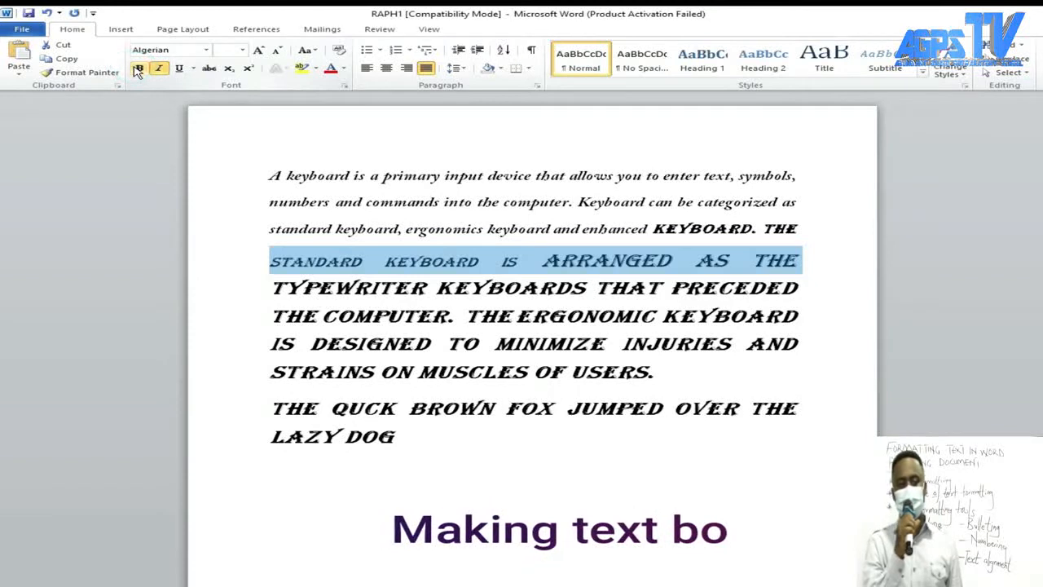
click(563, 470)
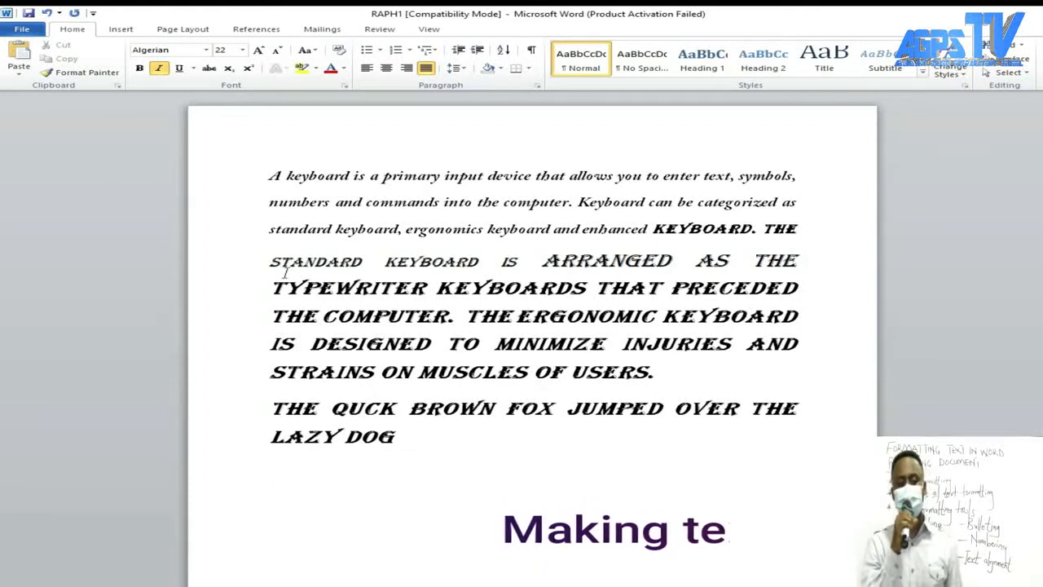
drag(267, 260, 815, 259)
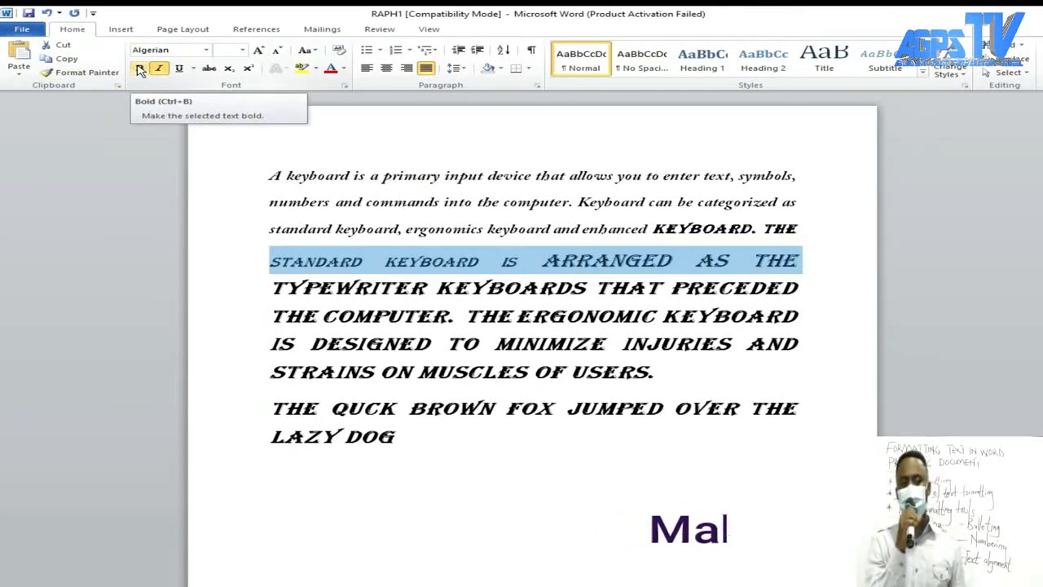
click(140, 70)
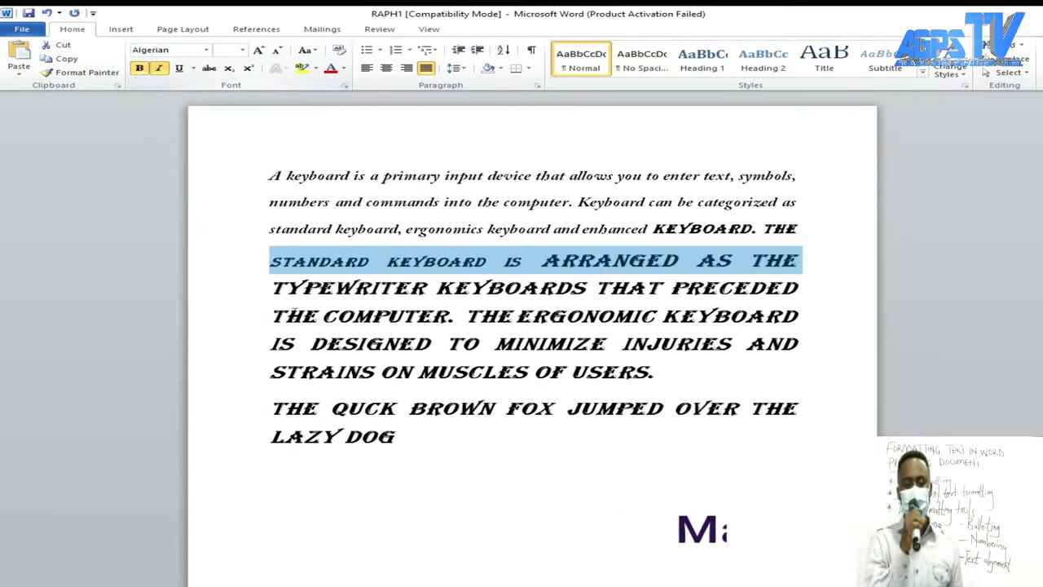
click(626, 512)
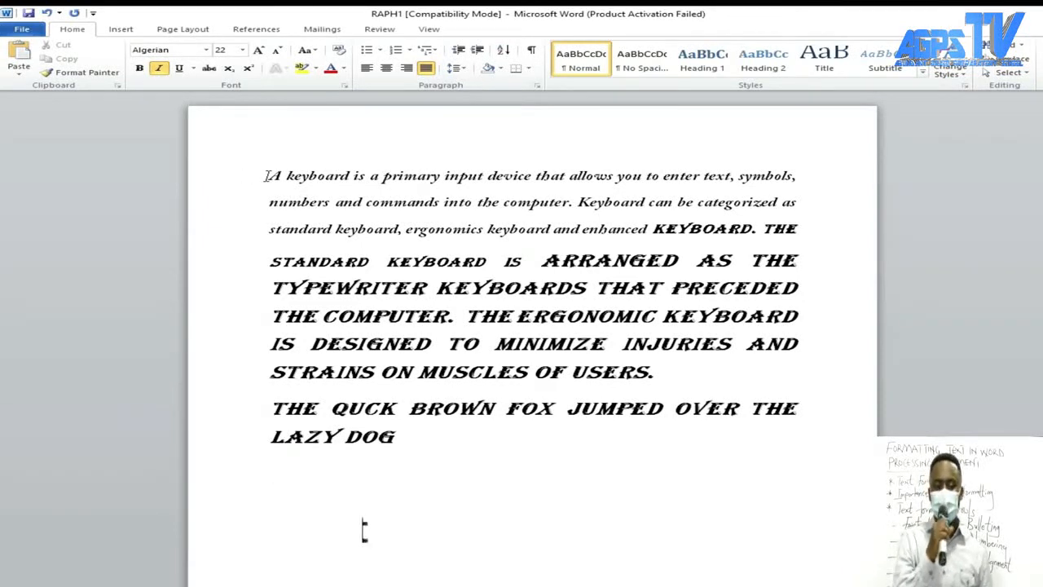
Underline the first line of the keyboard paragraph and undo the underlining.
drag(269, 176, 801, 176)
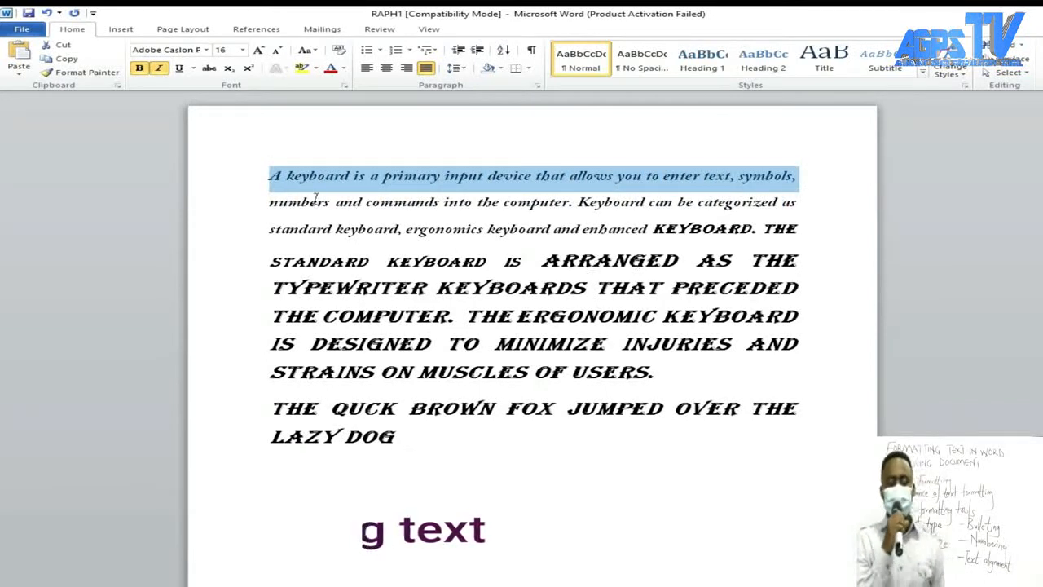
click(180, 69)
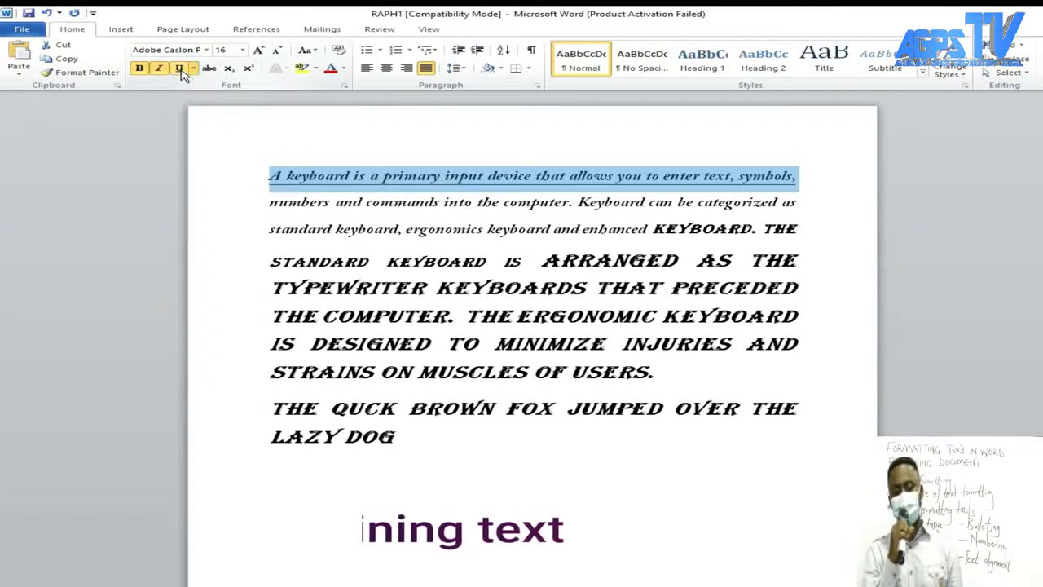
click(256, 191)
click(270, 201)
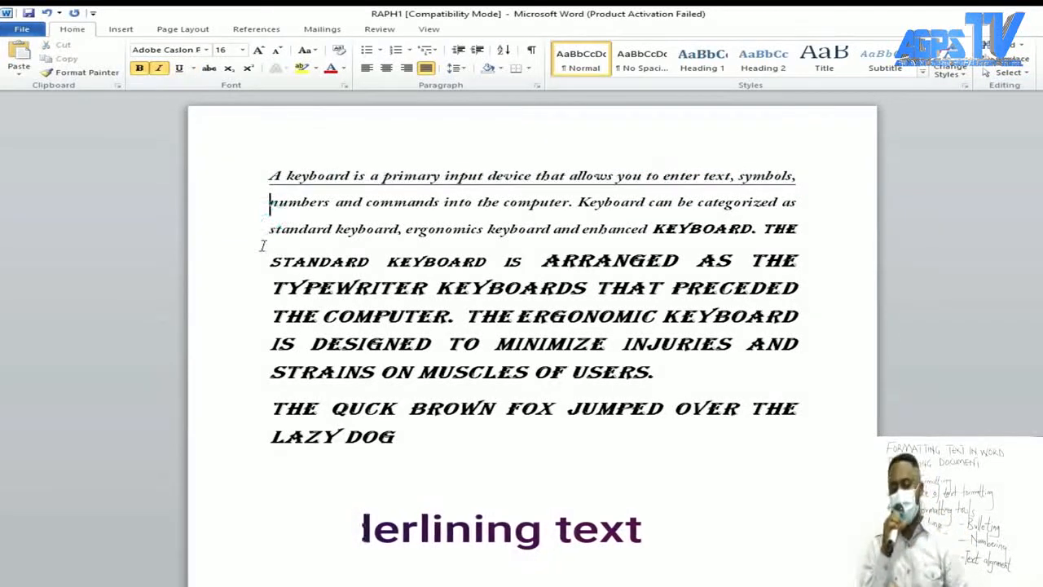
click(47, 15)
click(250, 257)
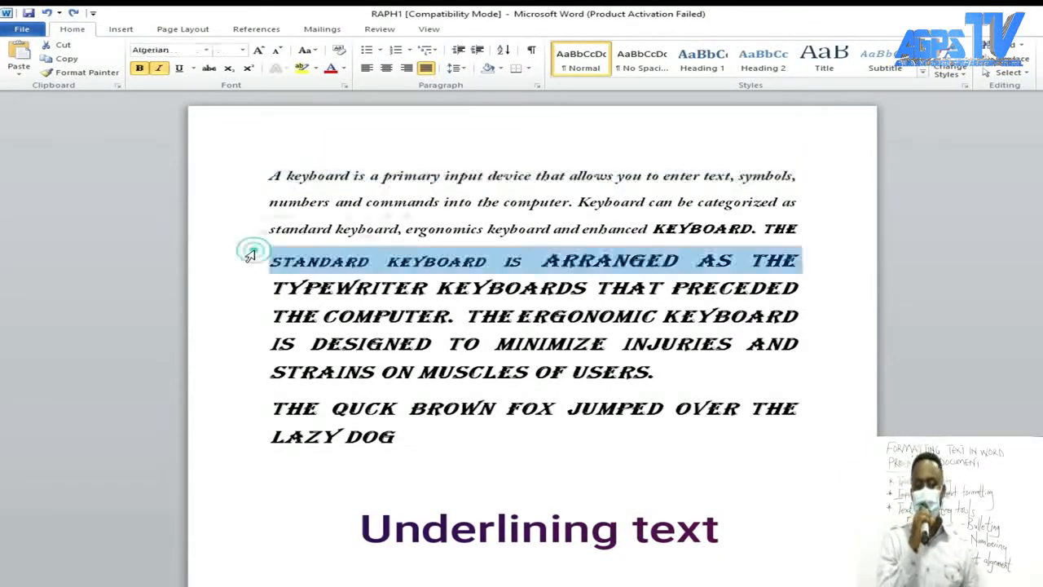
Underline the paragraph's first line, from "A keyboard" to "symbols,".
click(262, 176)
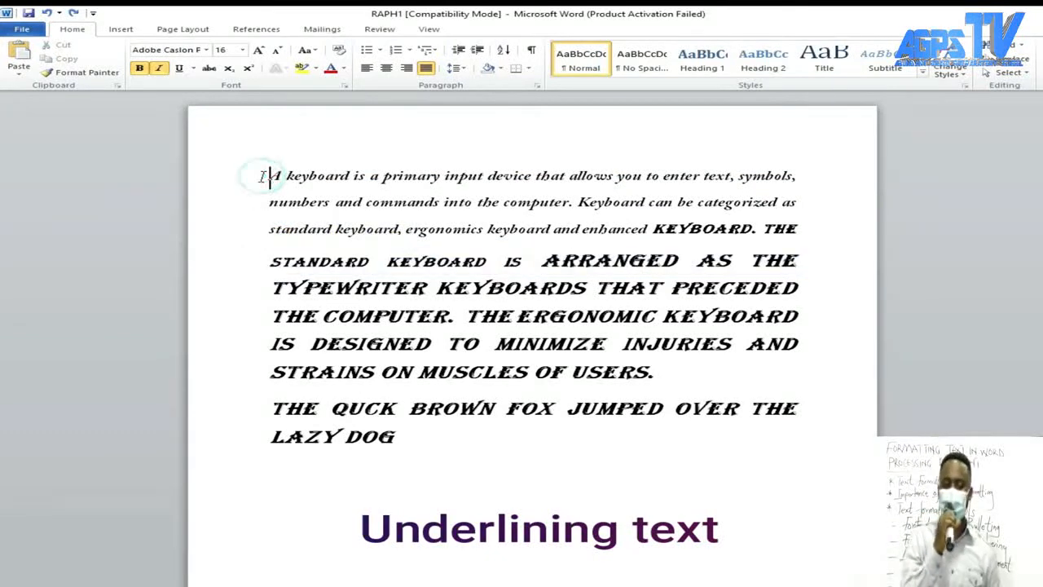
drag(264, 176, 802, 179)
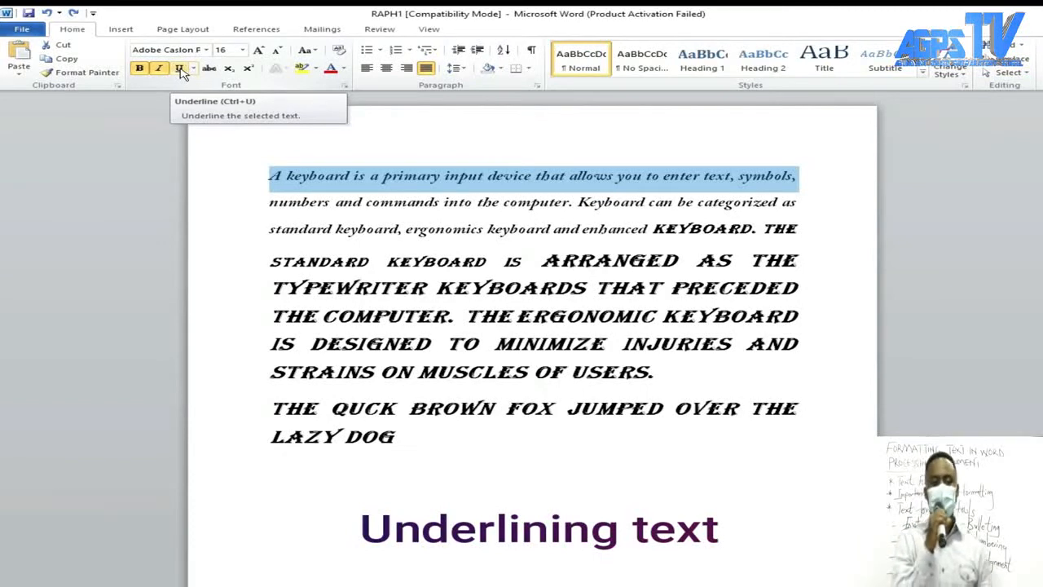
click(181, 70)
click(227, 319)
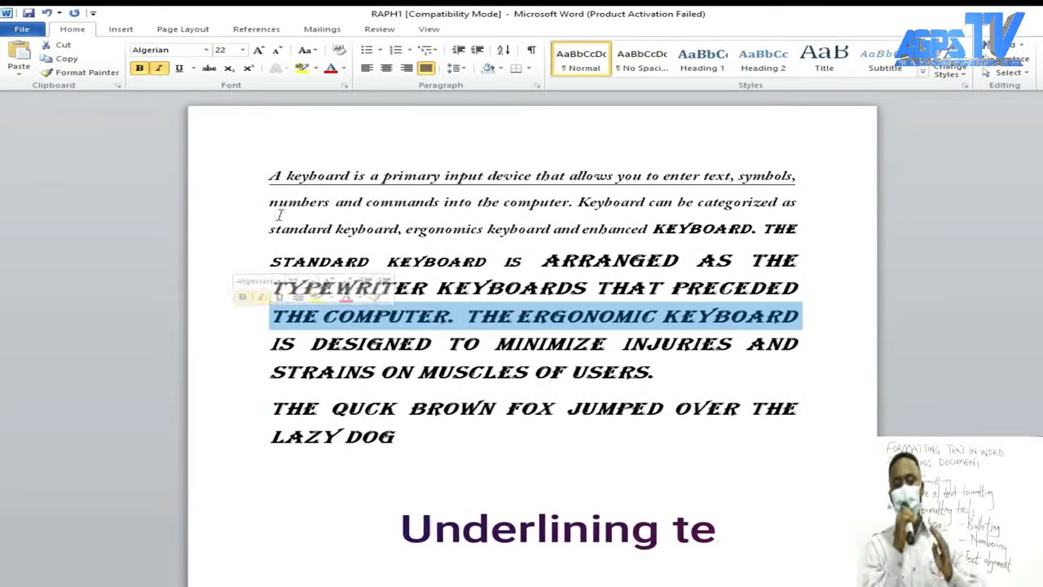
Underline the keyboard paragraph's second and third lines, from "numbers and commands" to "KEYBOARD. THE".
drag(270, 202, 803, 204)
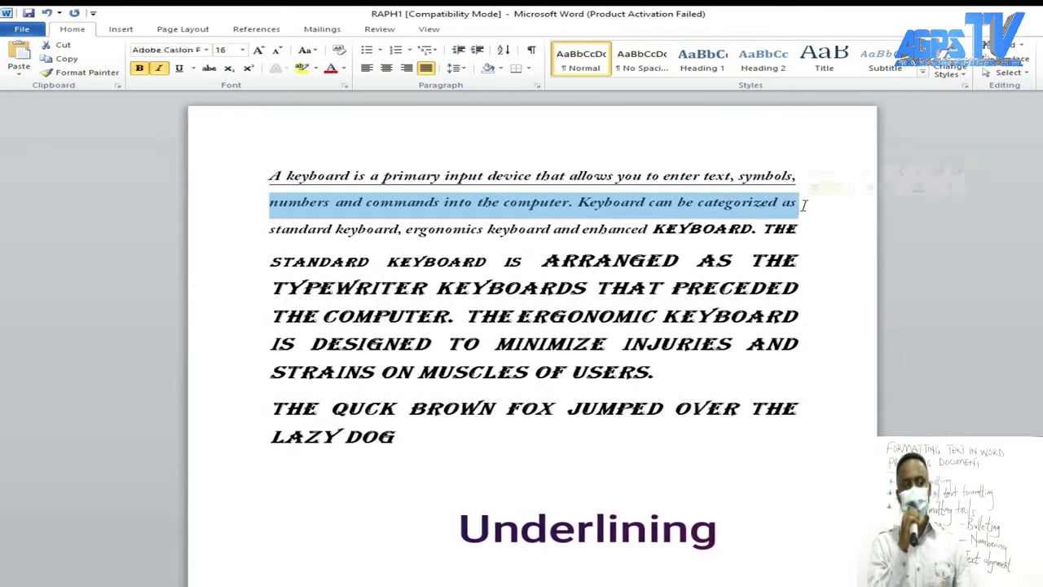
click(179, 69)
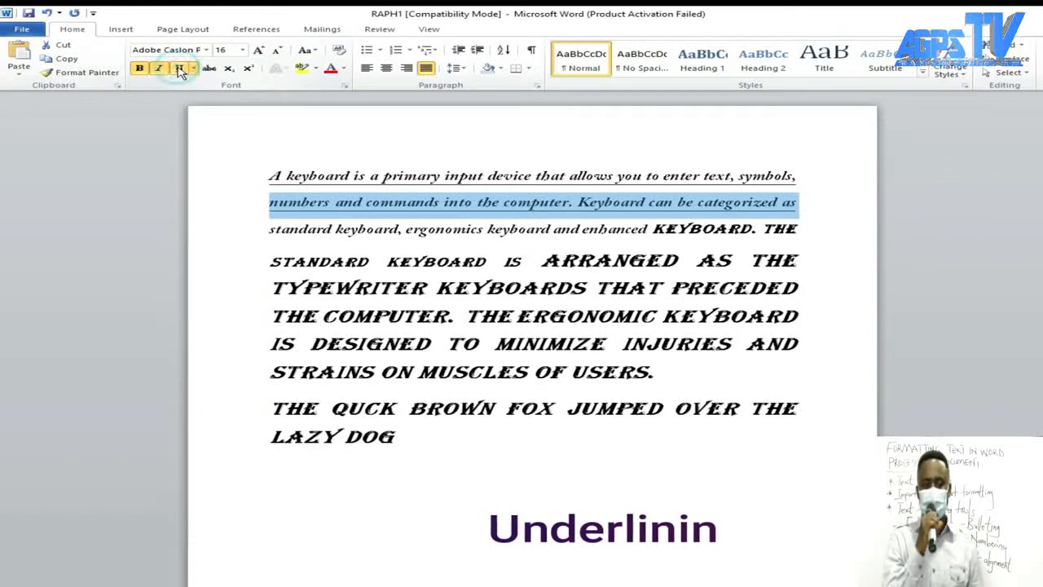
click(222, 258)
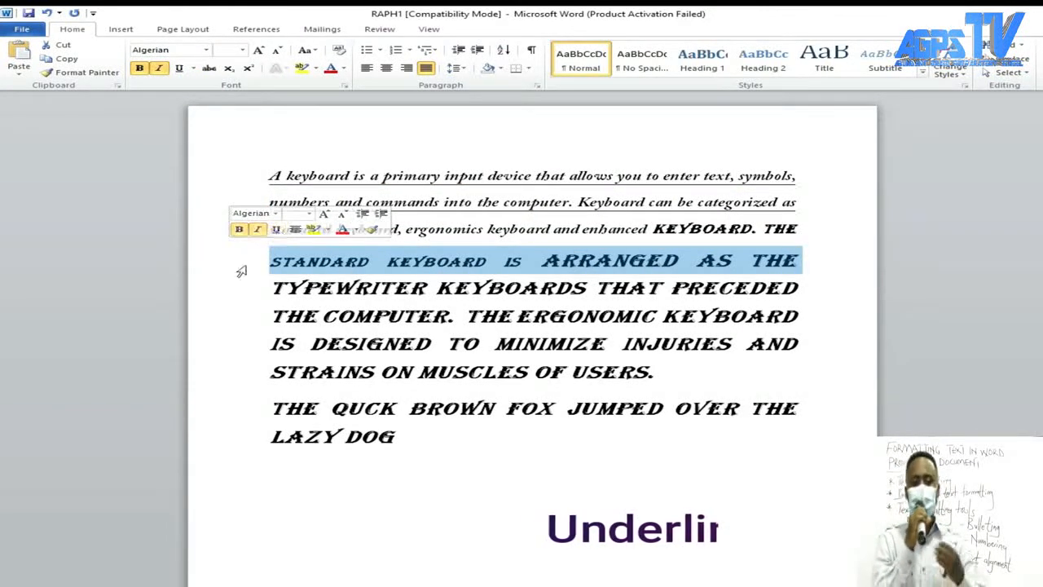
drag(264, 235, 814, 232)
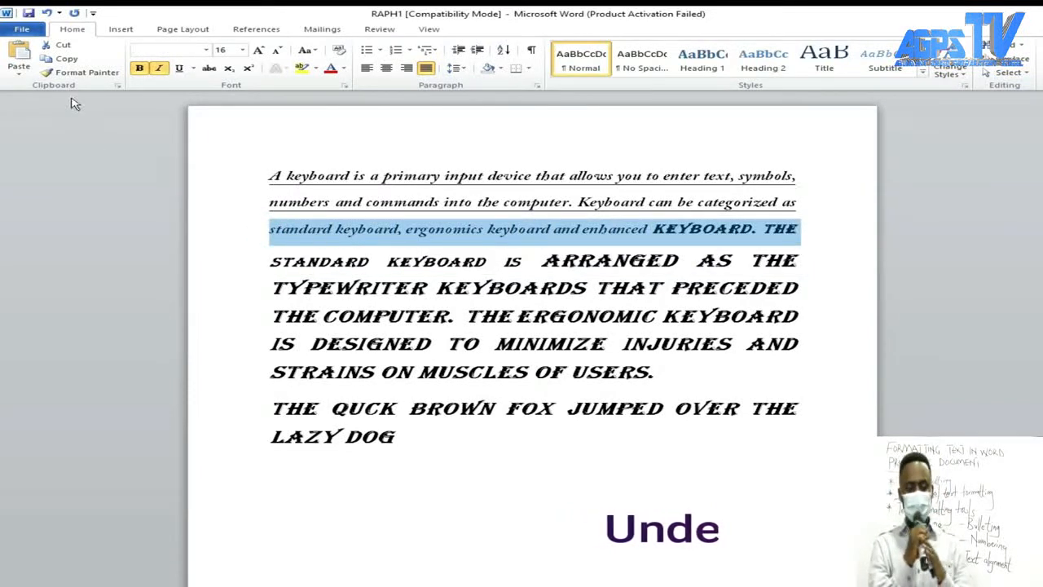
click(180, 68)
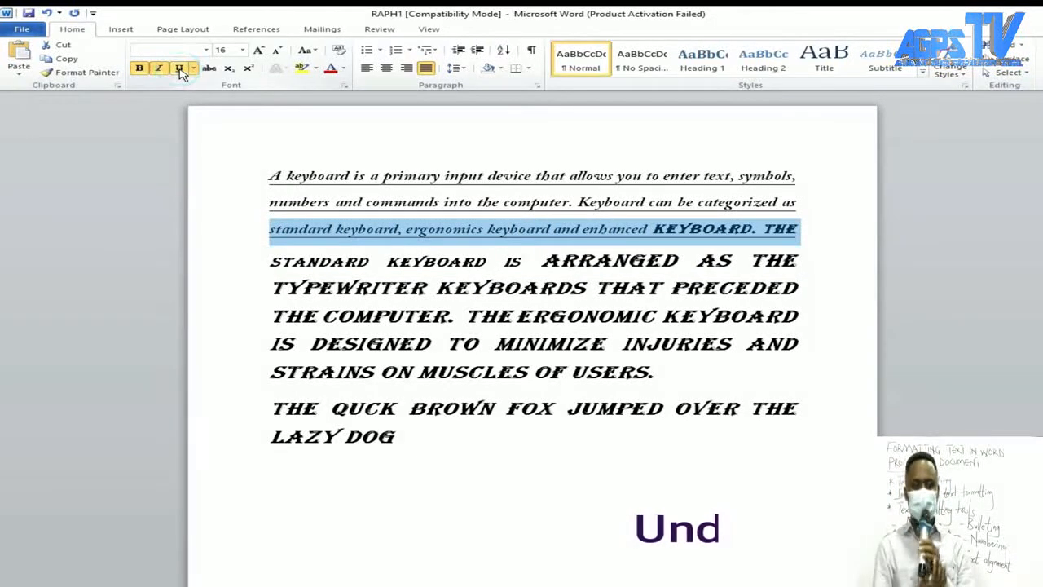
Undo the underlining of the keyboard paragraph's second and third lines.
click(233, 278)
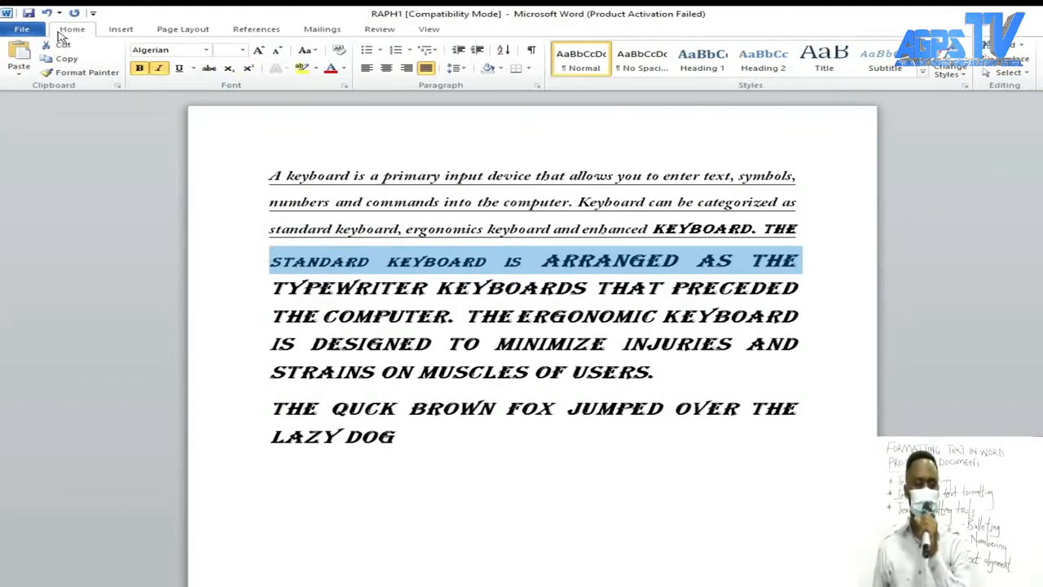
click(47, 13)
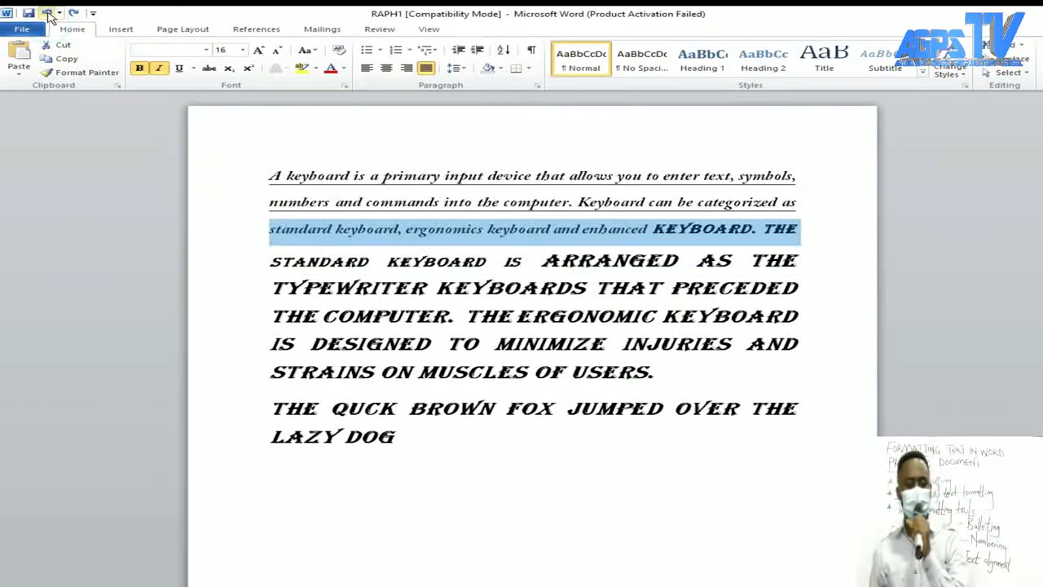
click(47, 13)
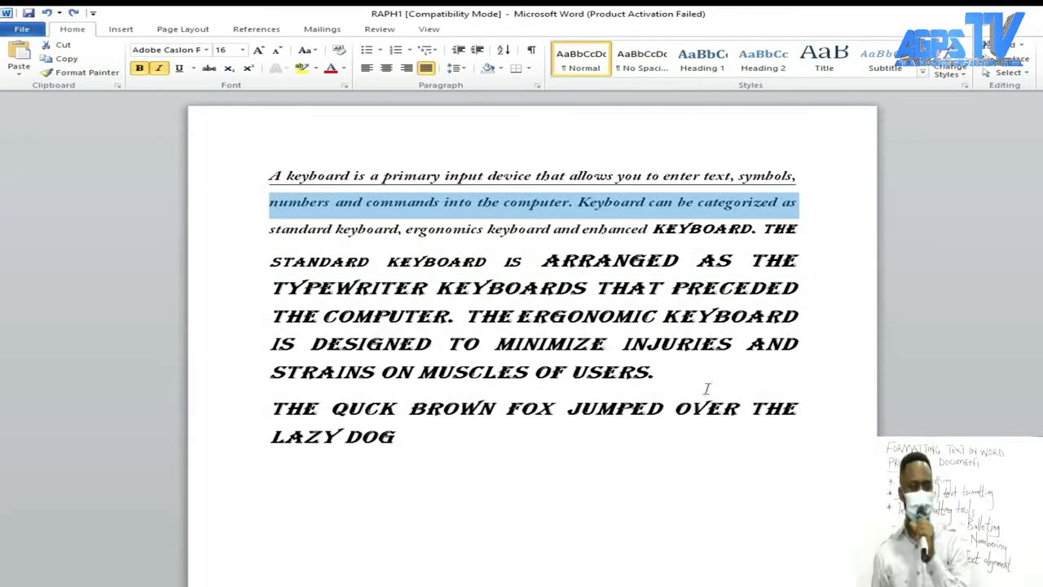
Start a new paragraph after "LAZY DOG" and apply the arrowhead bullet style to it.
click(840, 417)
scroll(840, 417, down, 3)
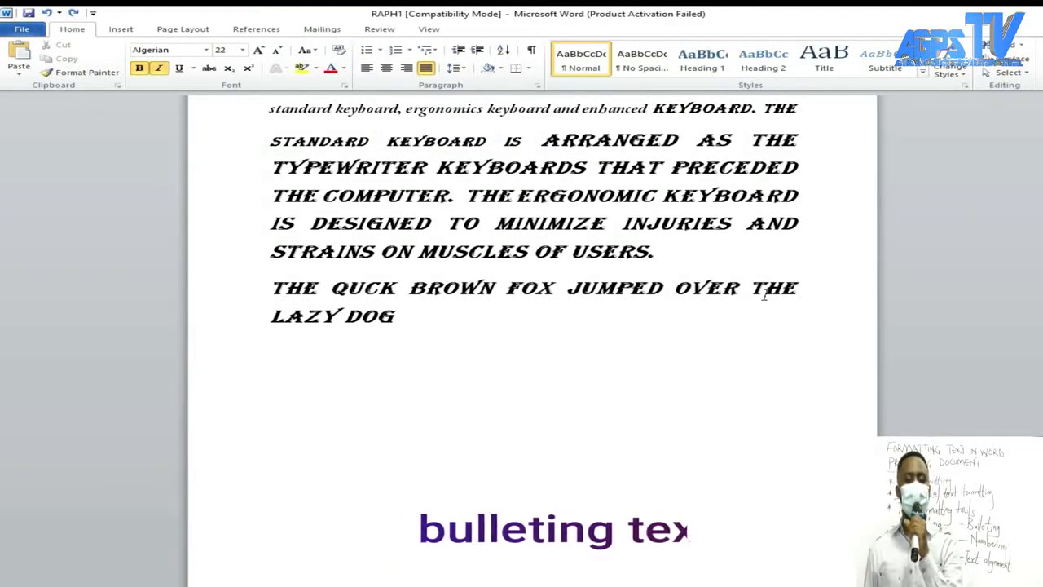
key(Return)
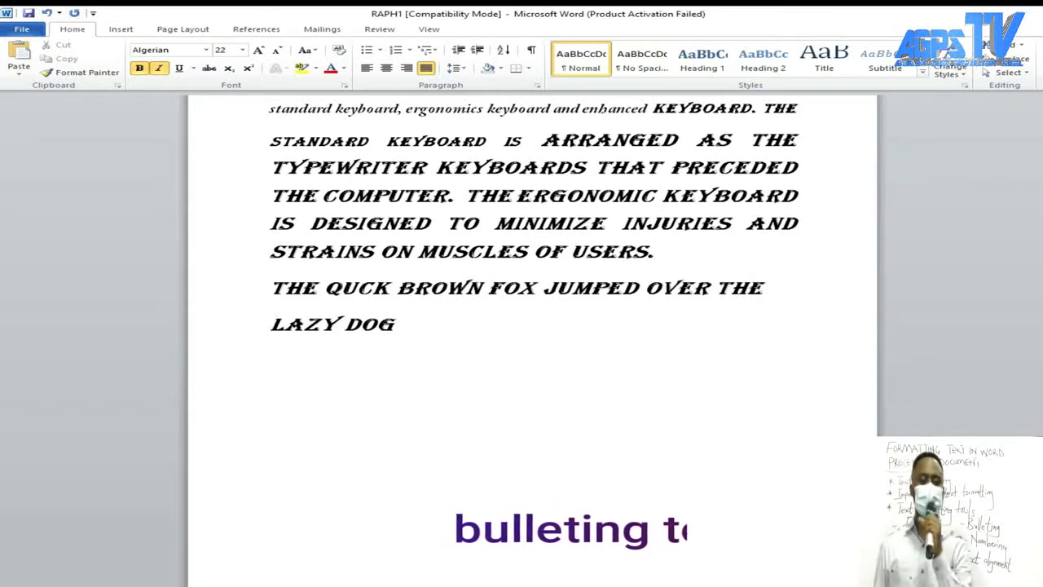
key(BackSpace)
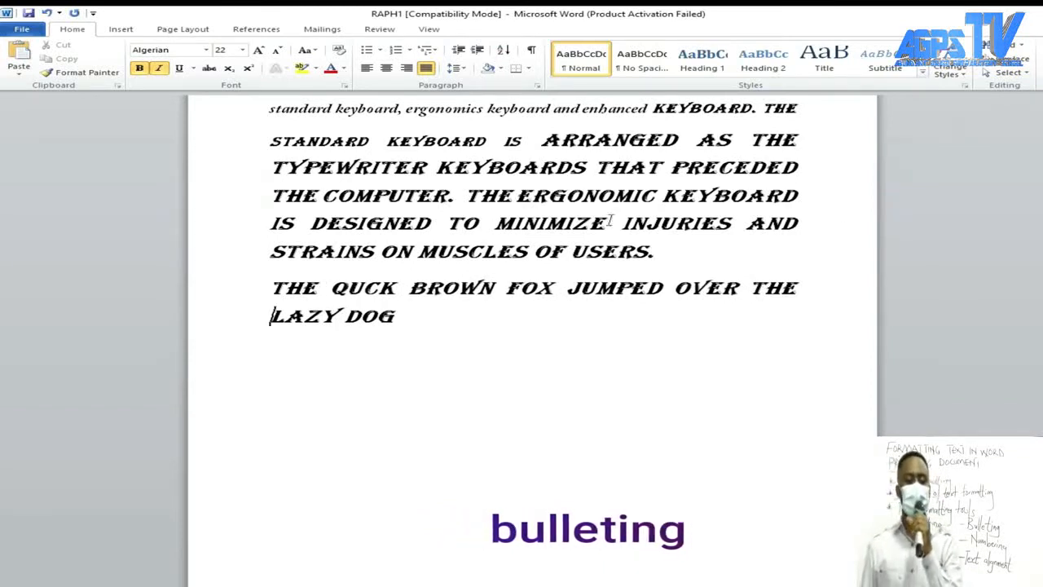
click(403, 316)
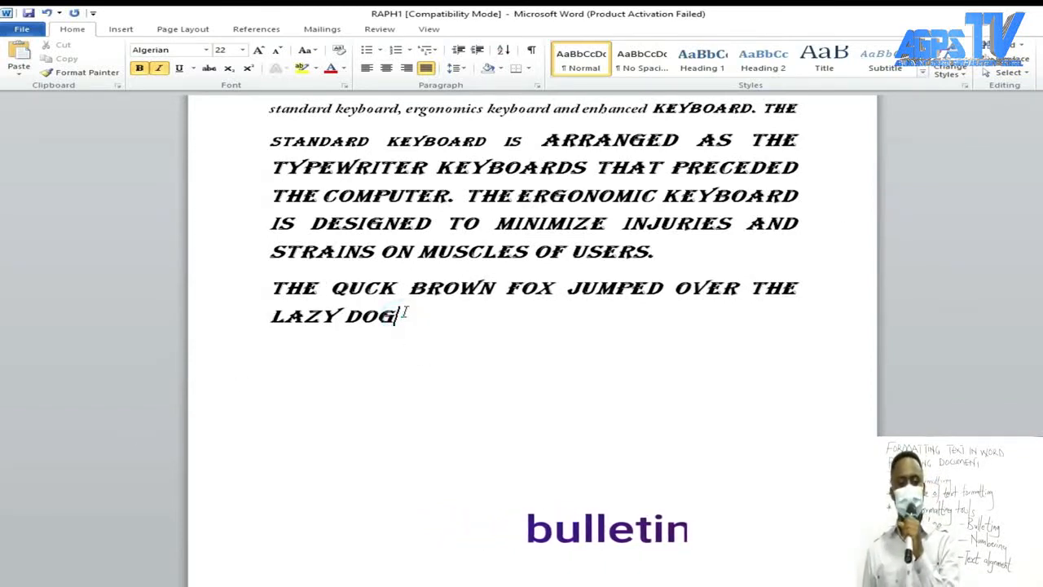
key(Return)
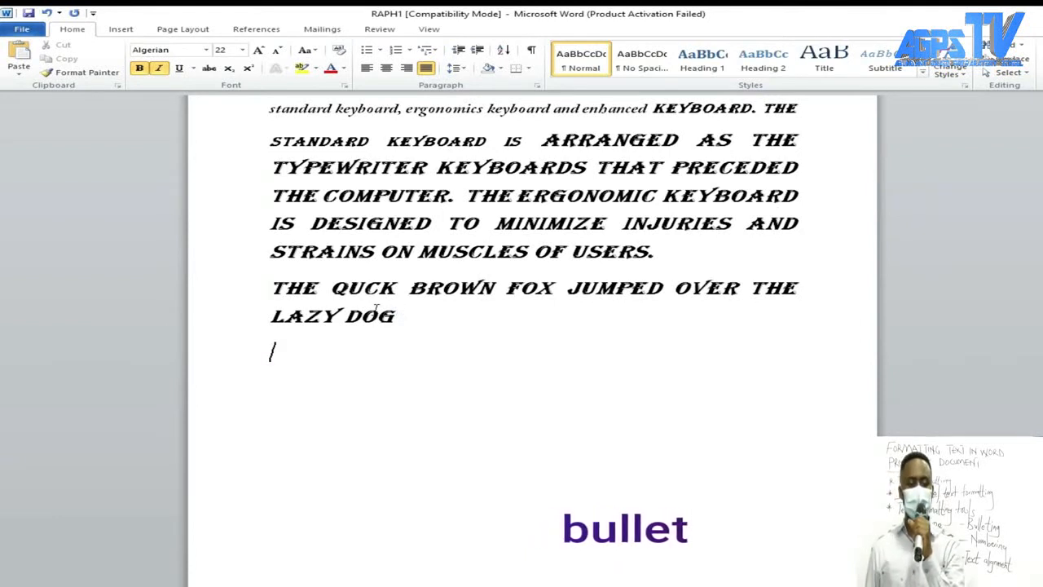
click(382, 50)
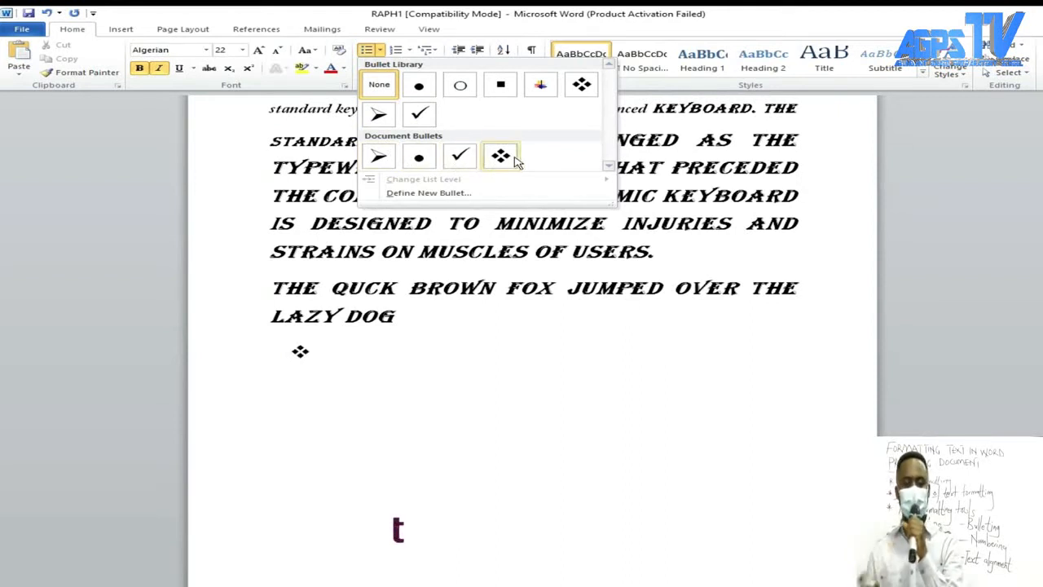
click(380, 119)
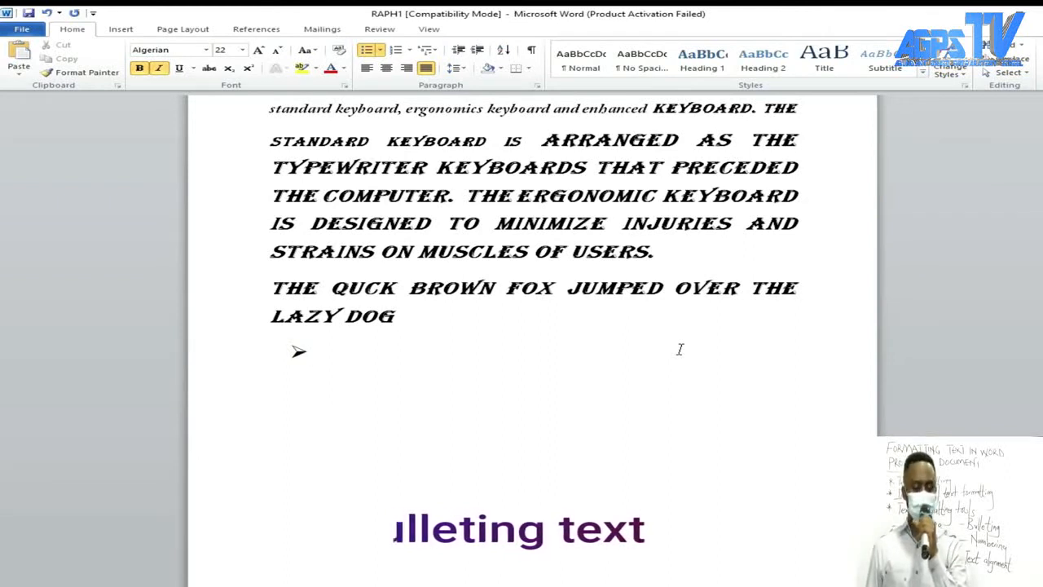
Fill the arrow-bulleted list with the items APPLE, MANGO, ORANGE, PAWPAW and GRAPE.
text(APPLE)
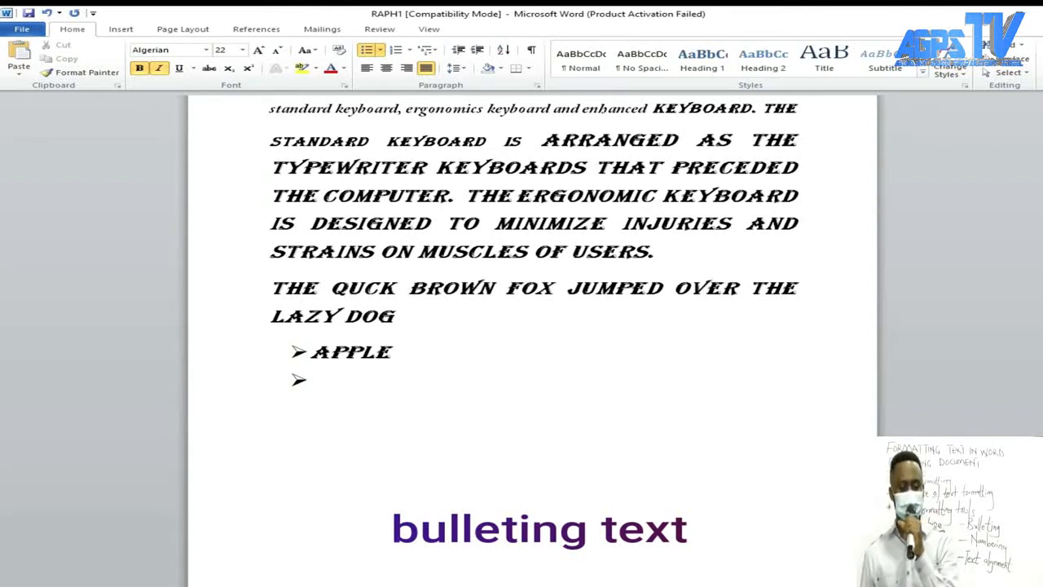
text(MAN)
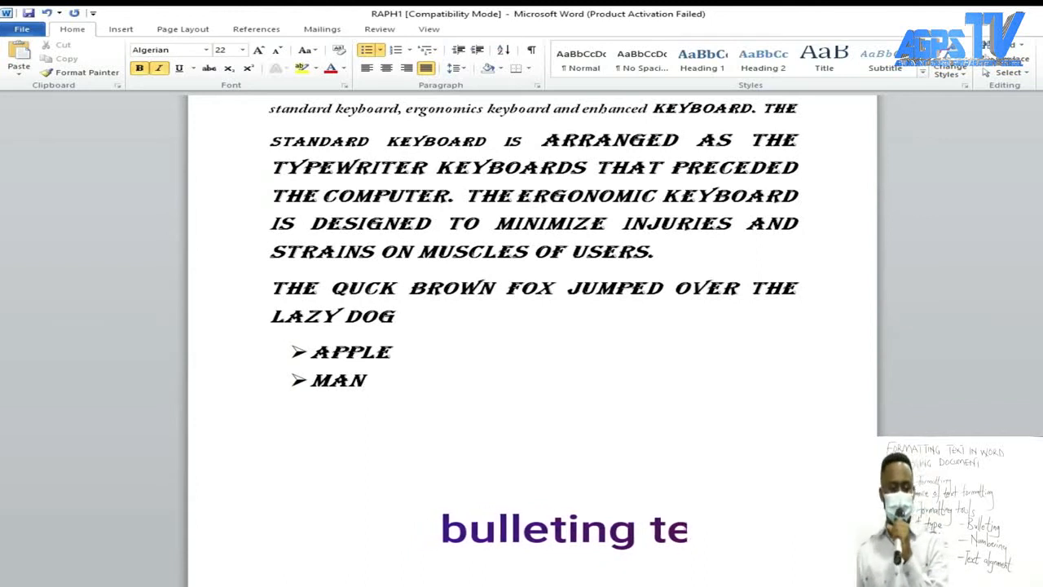
text(GO)
key(Return)
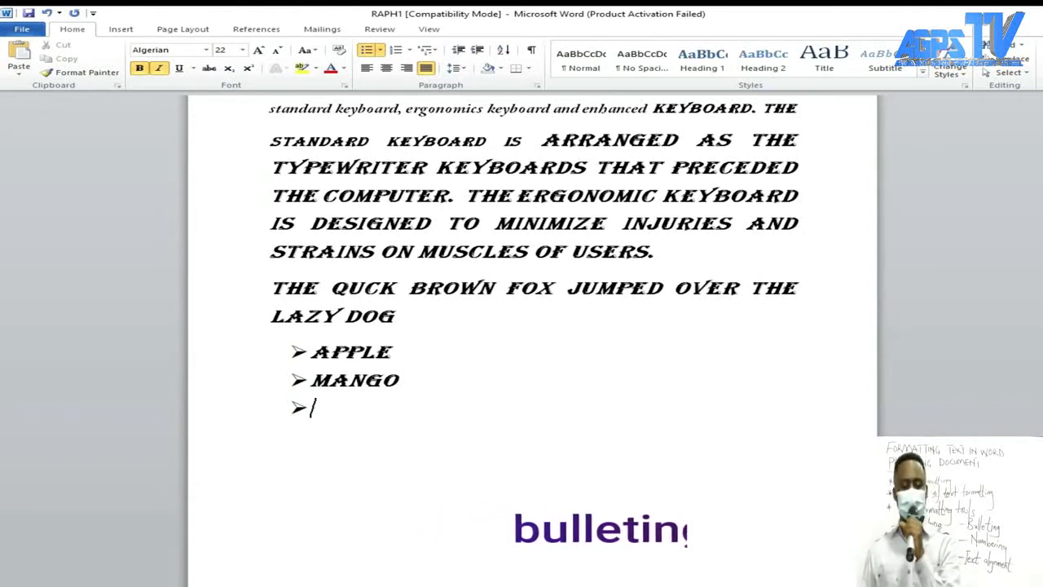
text(O)
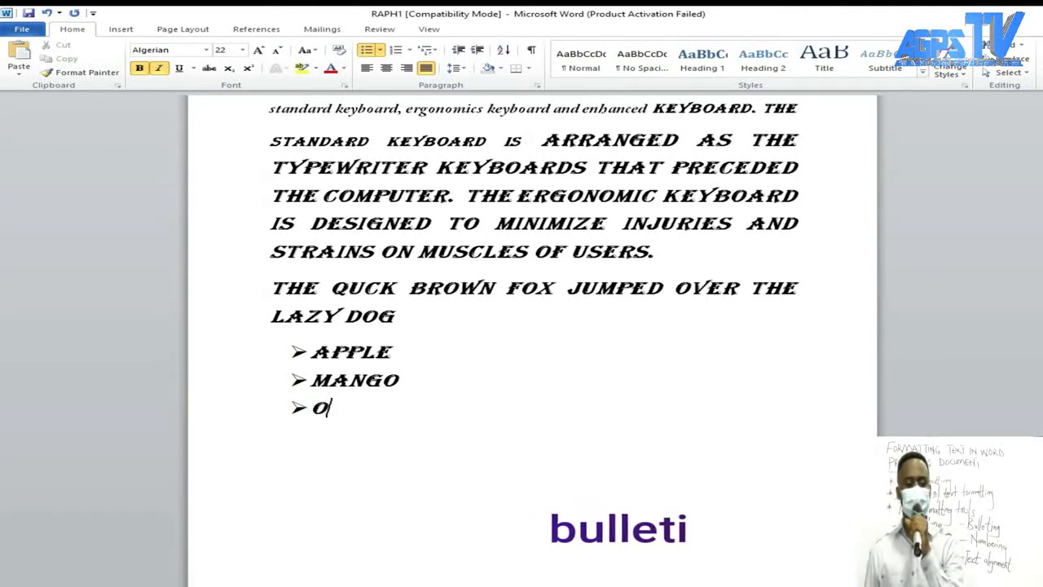
text(RA)
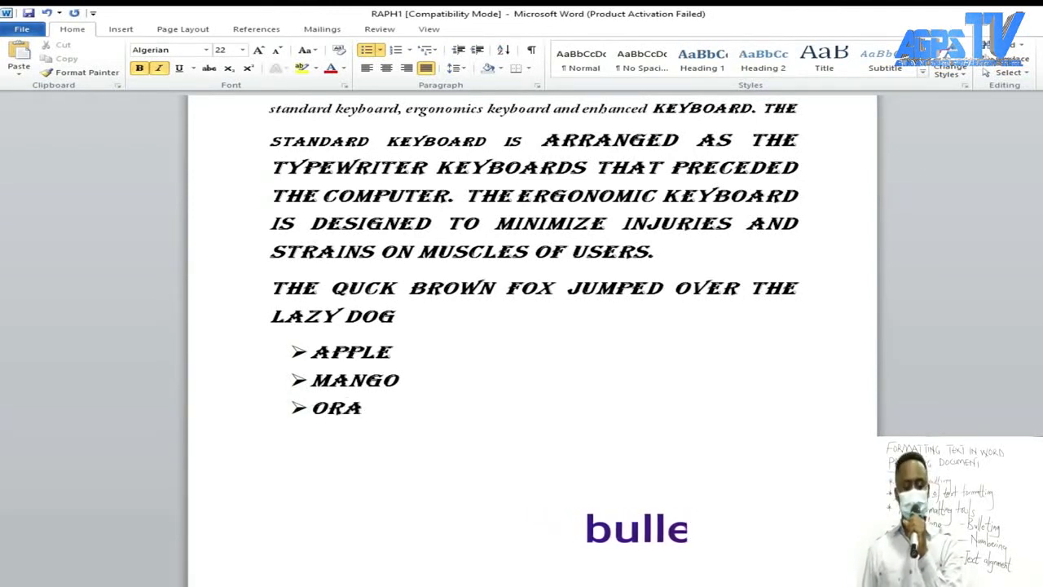
text(NG)
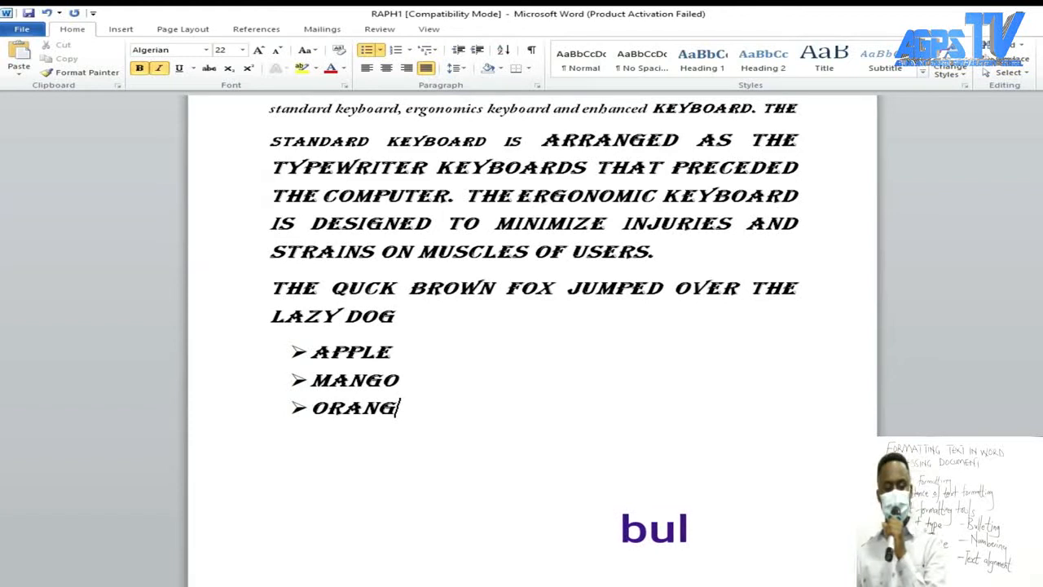
text(E)
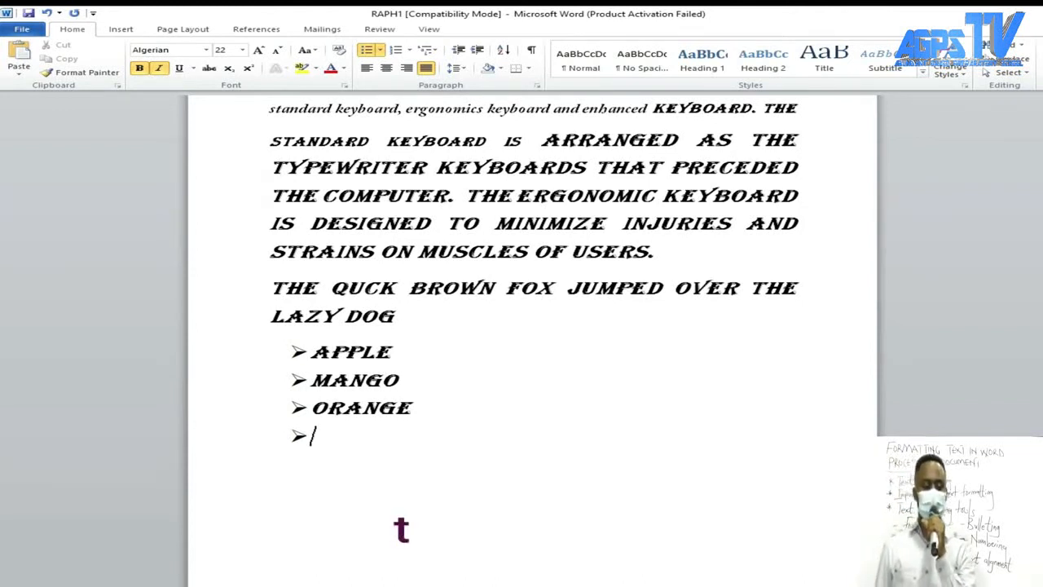
text(AW)
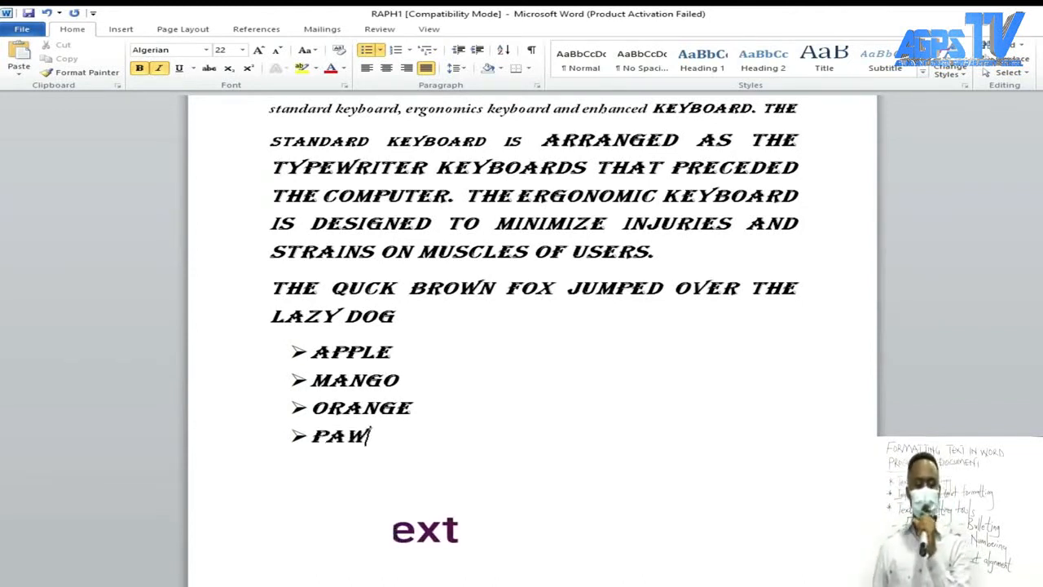
text(PAW)
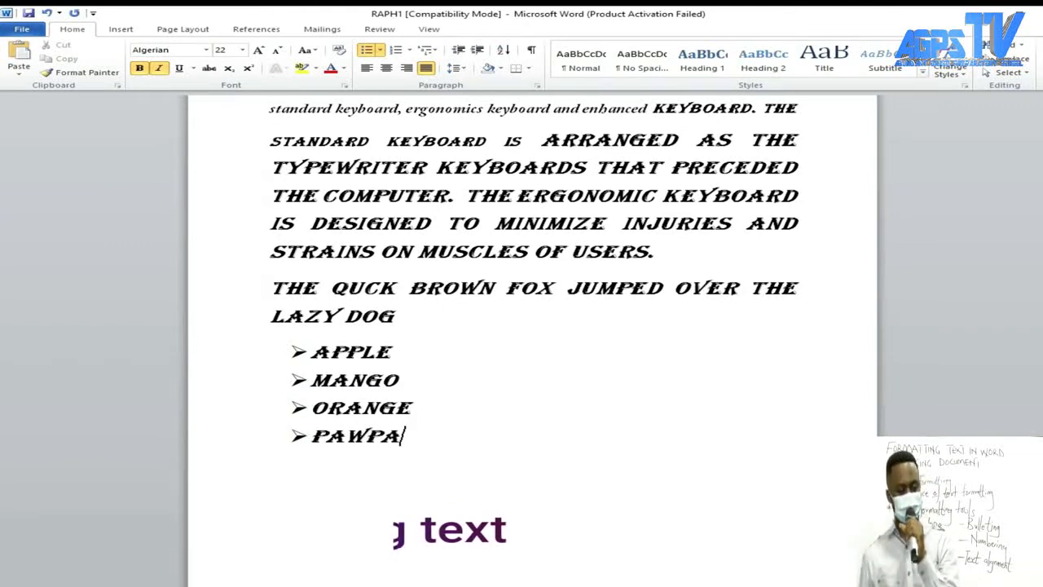
key(Return)
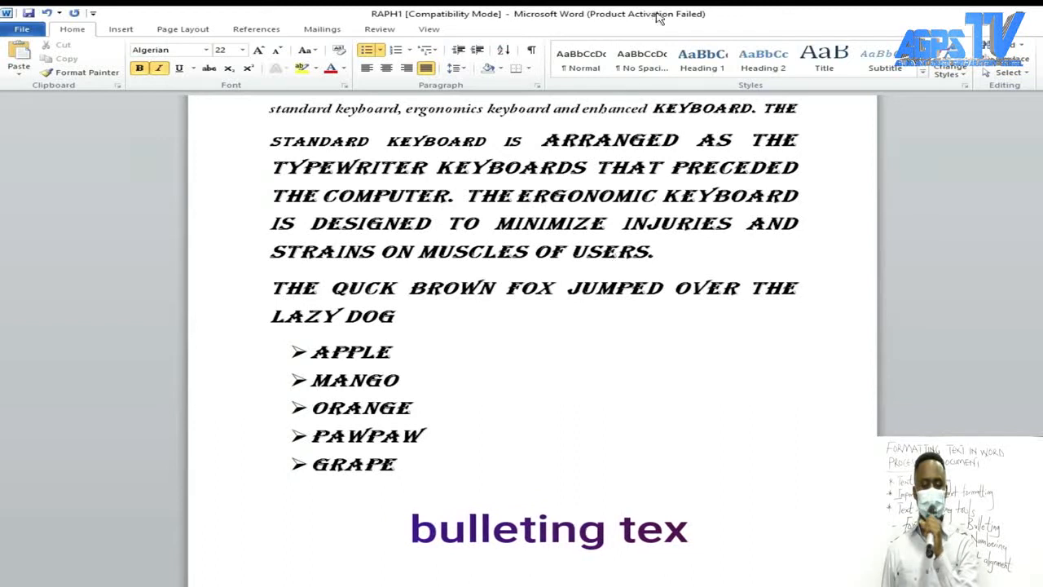
Add a new line below GRAPE and remove its bullet to end the arrow-bulleted list.
click(381, 51)
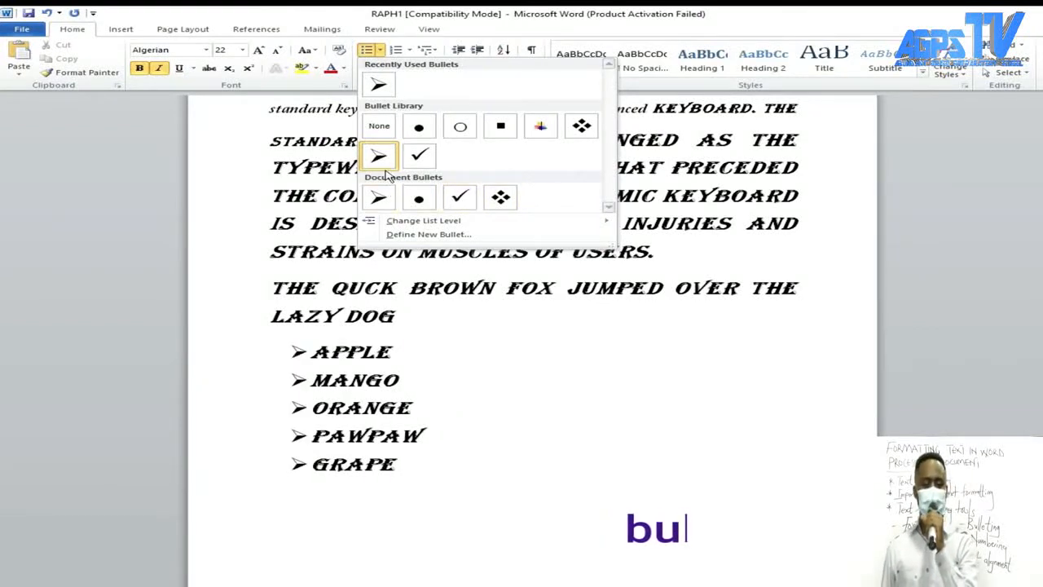
click(119, 132)
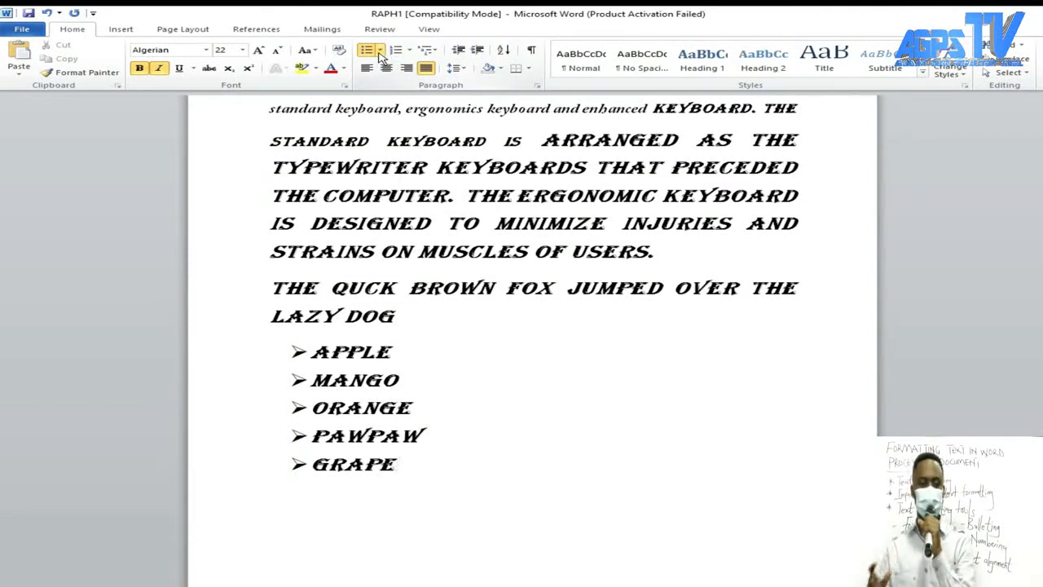
key(Return)
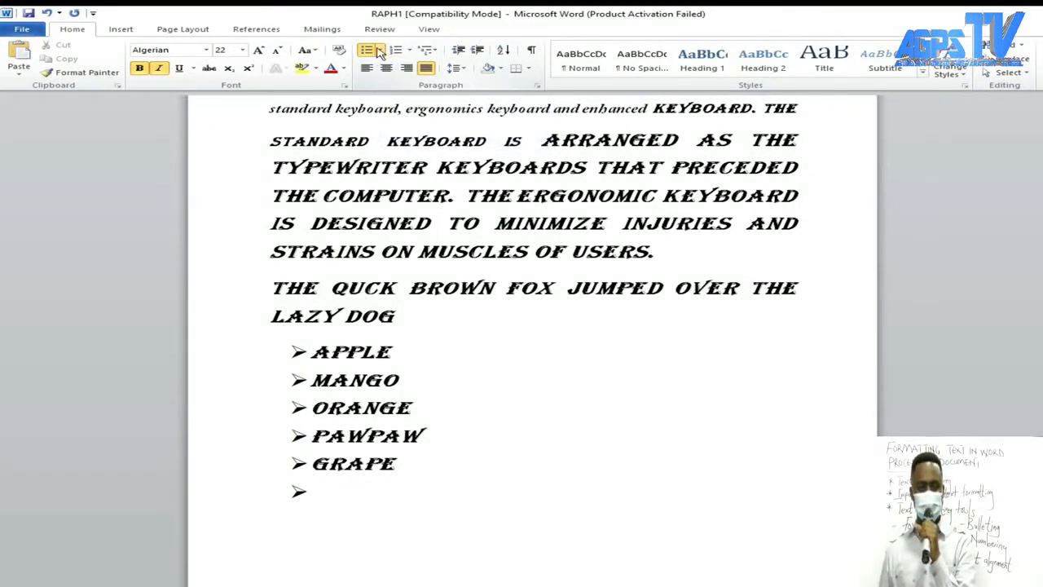
click(381, 51)
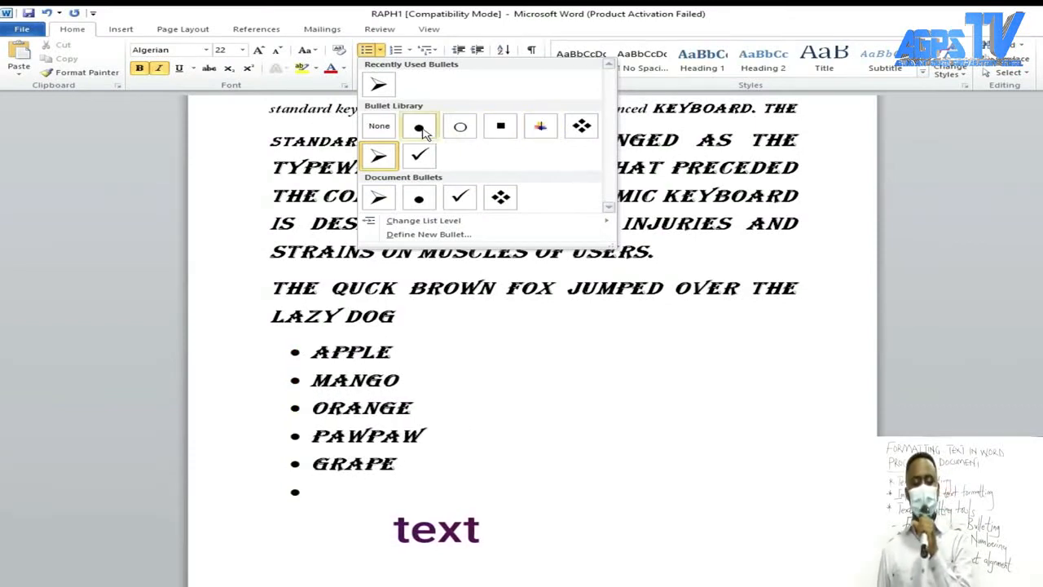
click(165, 140)
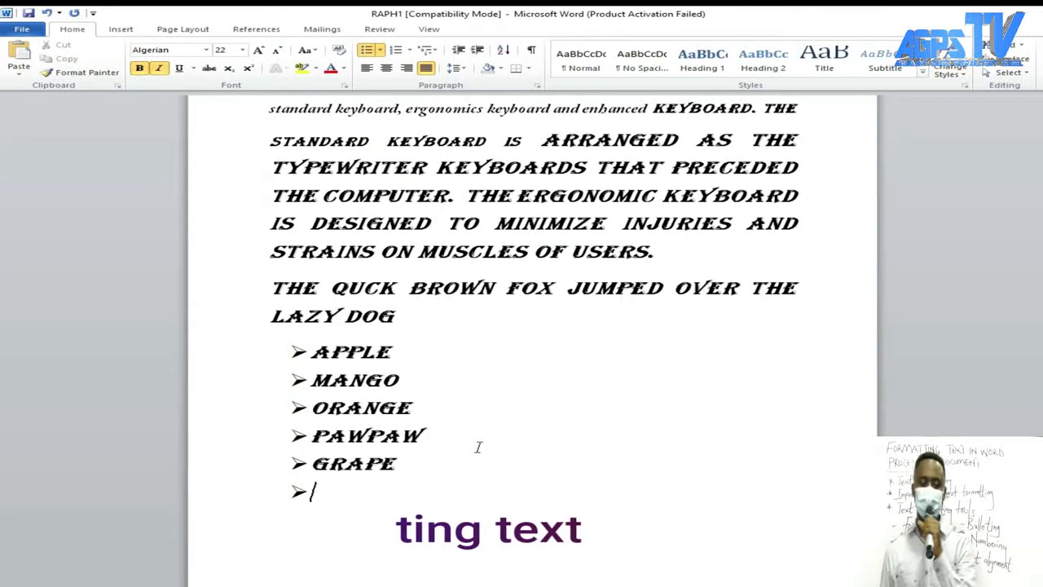
key(BackSpace)
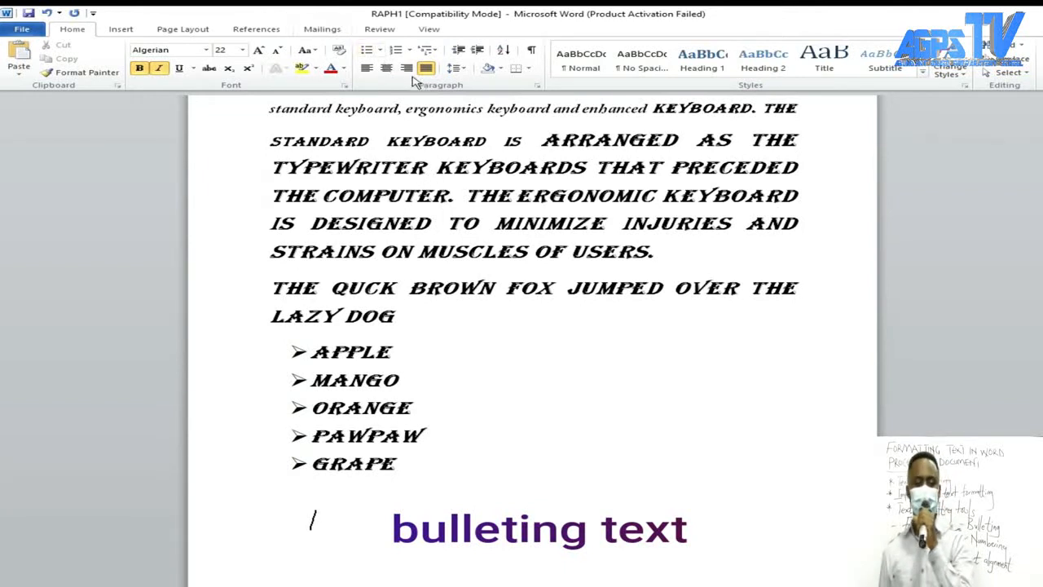
Start a separate list with solid round bullets below the arrow list and enter APPLE as its first item.
click(381, 51)
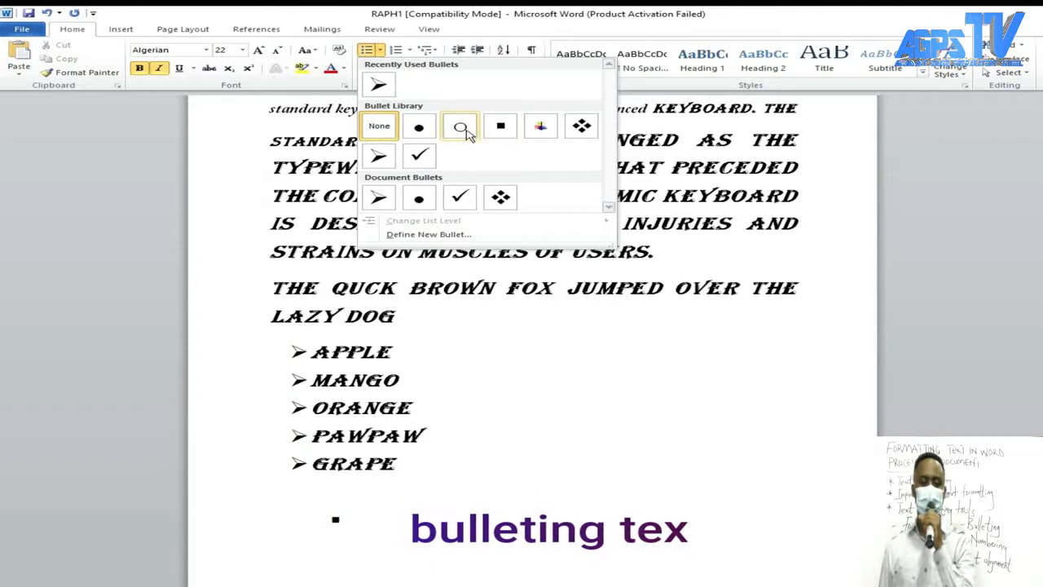
click(419, 154)
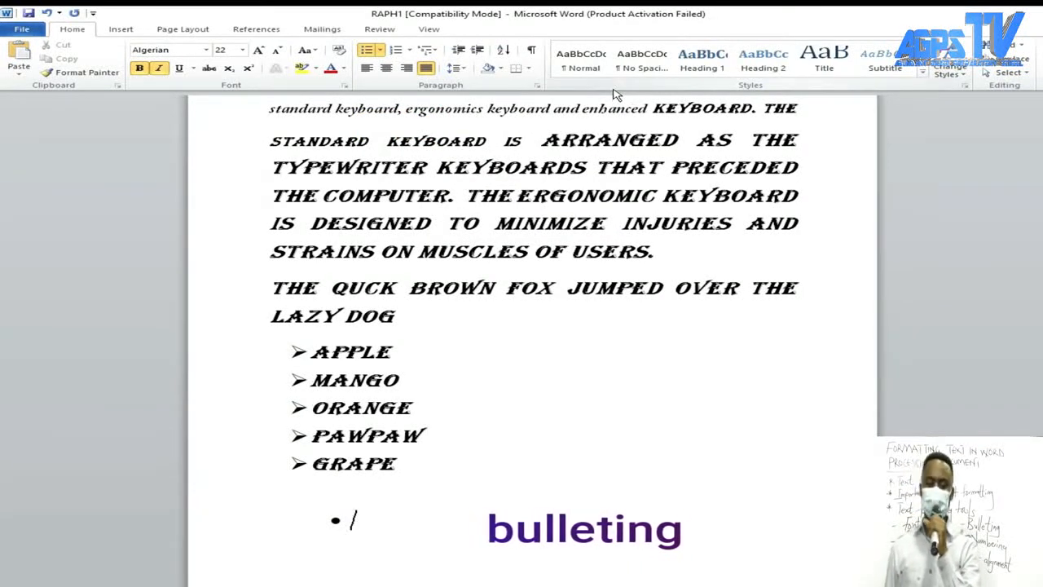
text(APP)
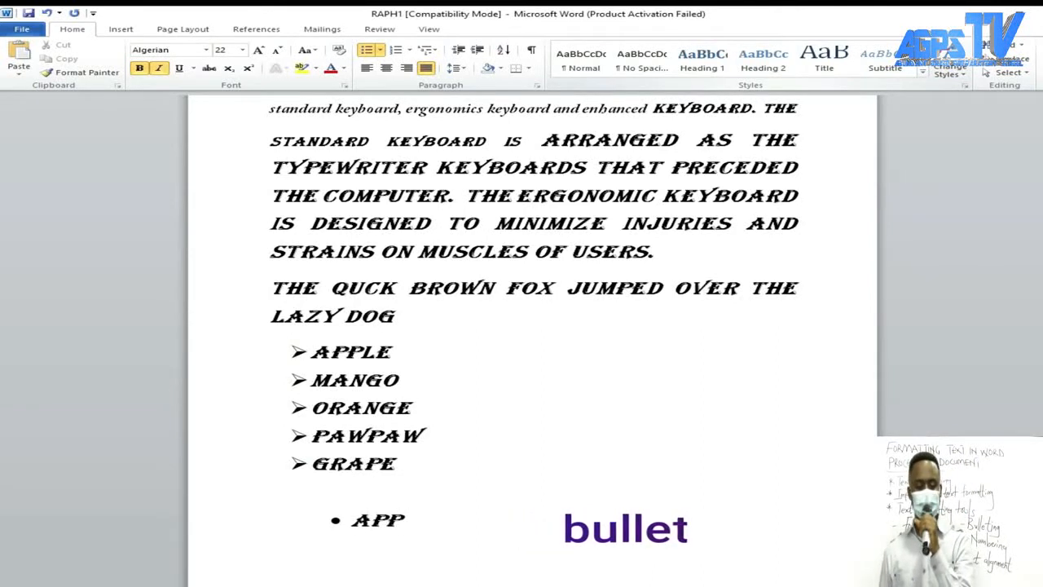
text(LE)
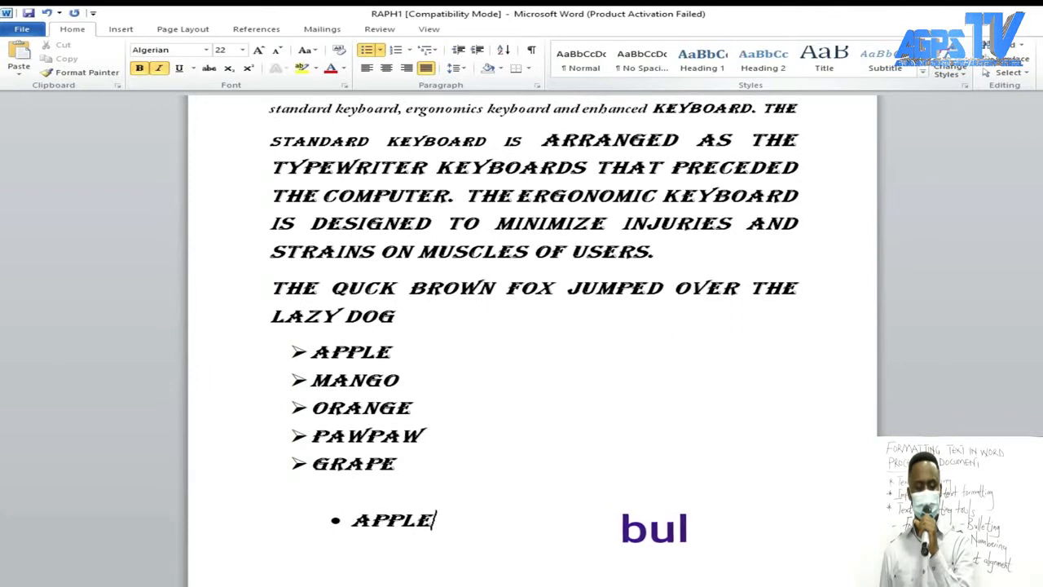
Continue the round-bulleted list below APPLE with the items MANGO, ORANGE, PAWPAW and GRAPE.
key(Return)
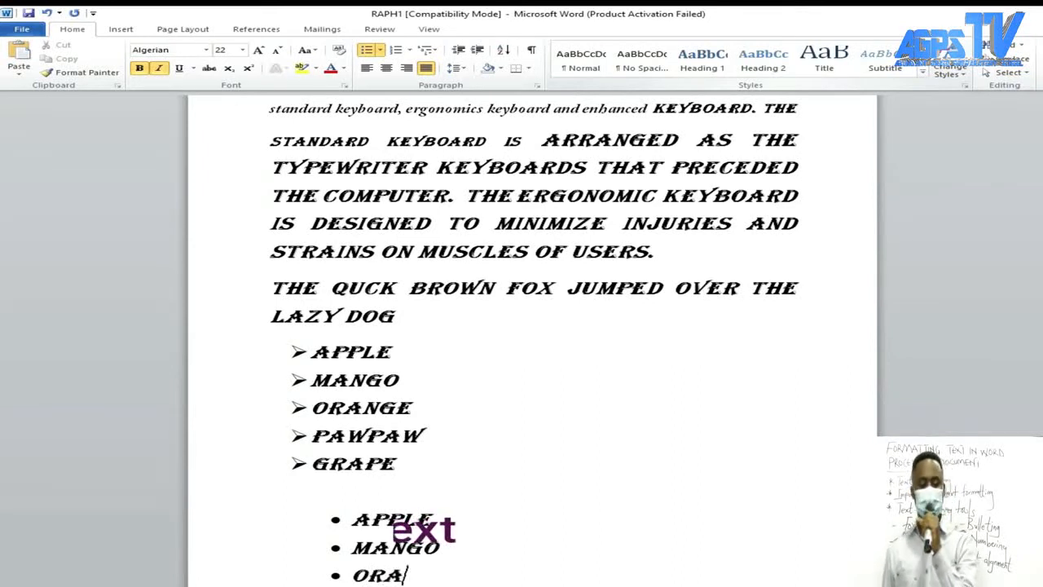
text(NGE)
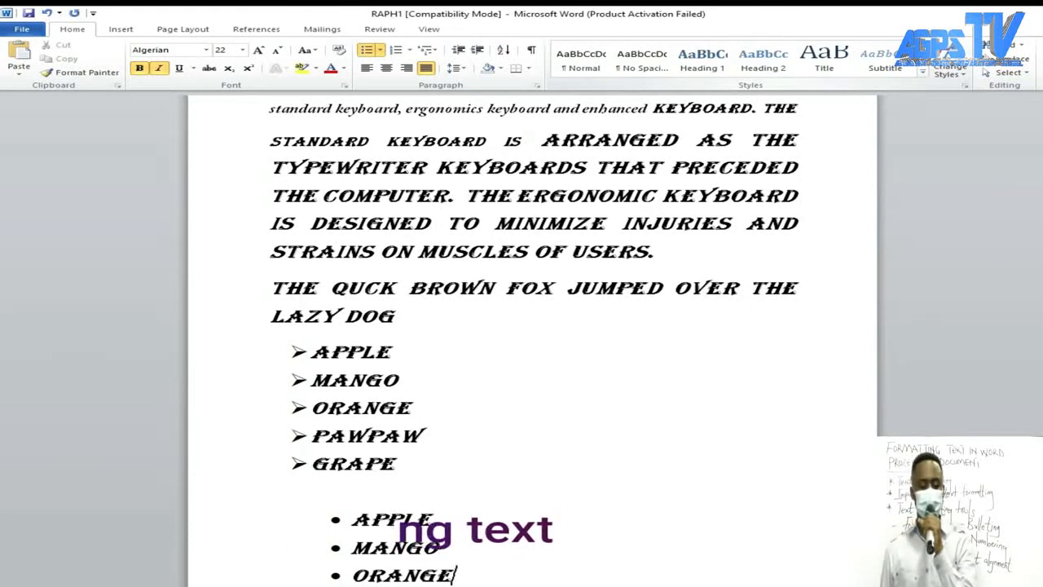
key(Return)
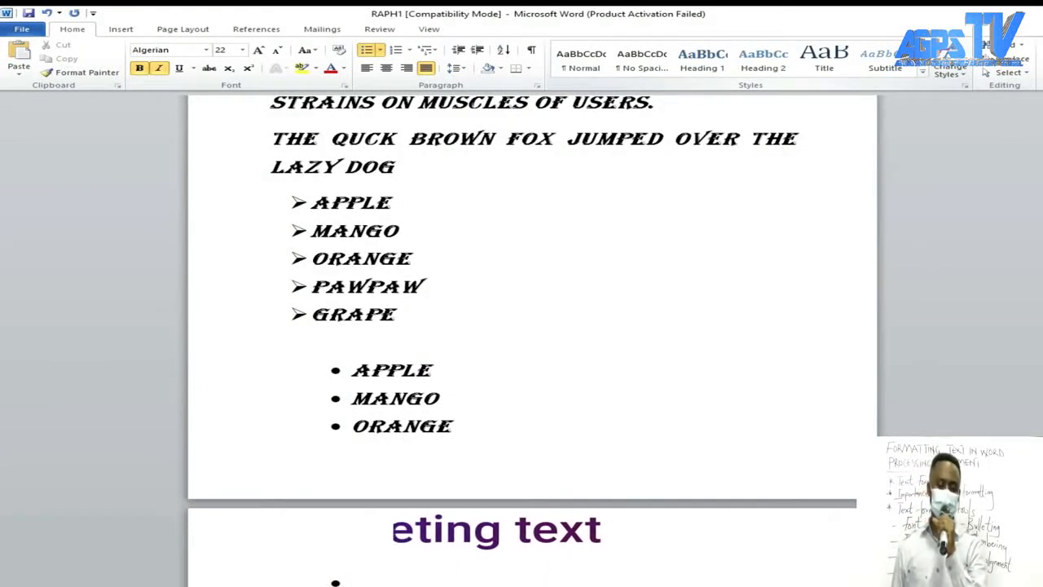
text(P)
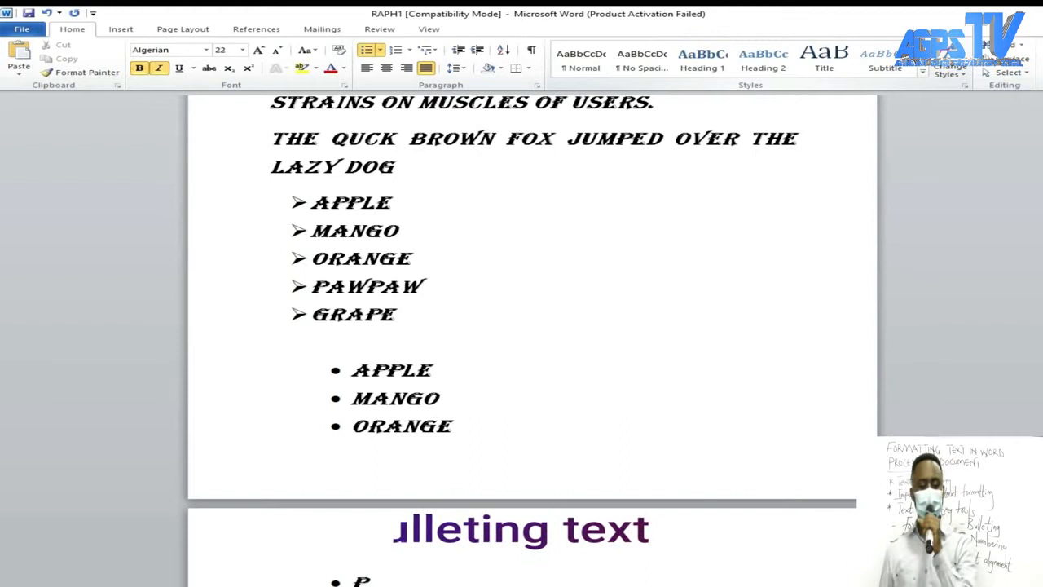
text(WPAW)
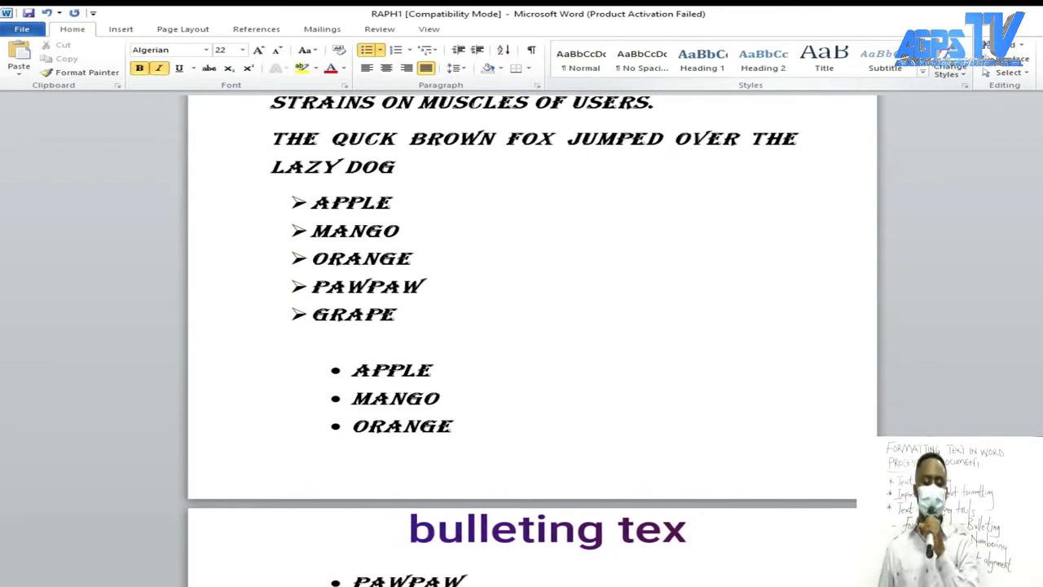
key(Return)
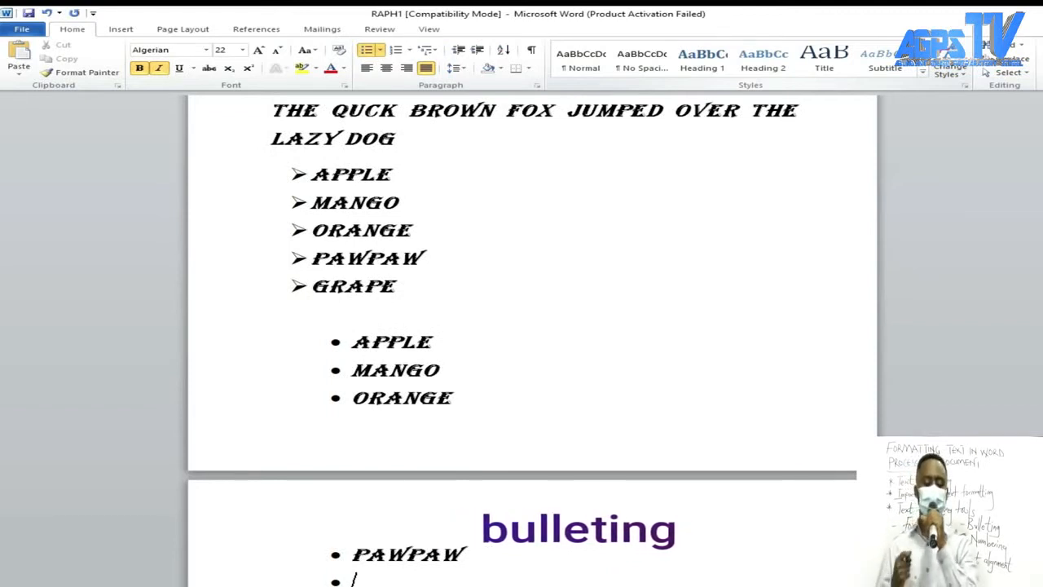
text(GRA)
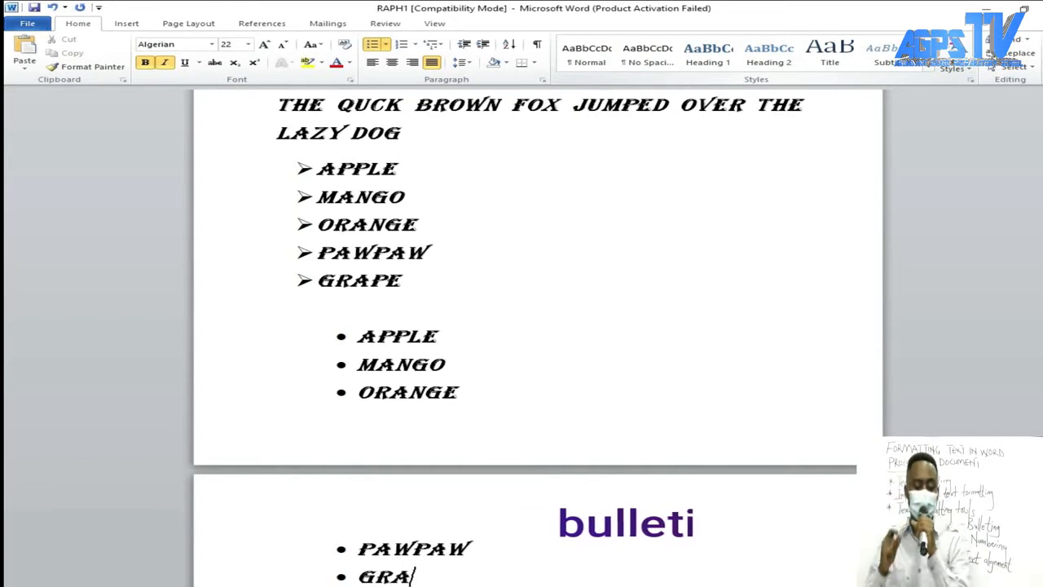
text(PE)
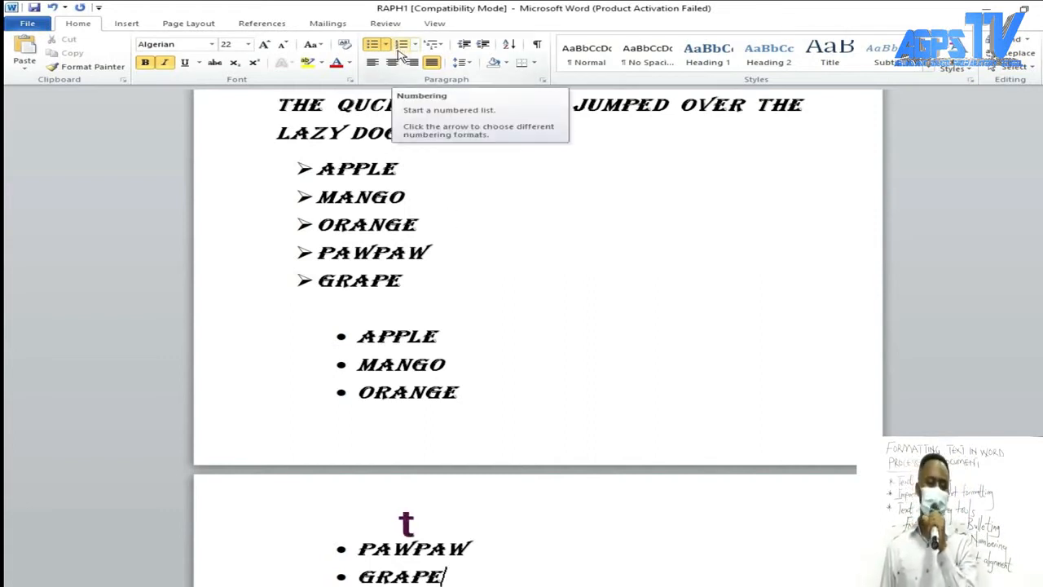
Add a new line below GRAPE in the round-bulleted list and set its bullet to None to end the list.
scroll(554, 310, down, 3)
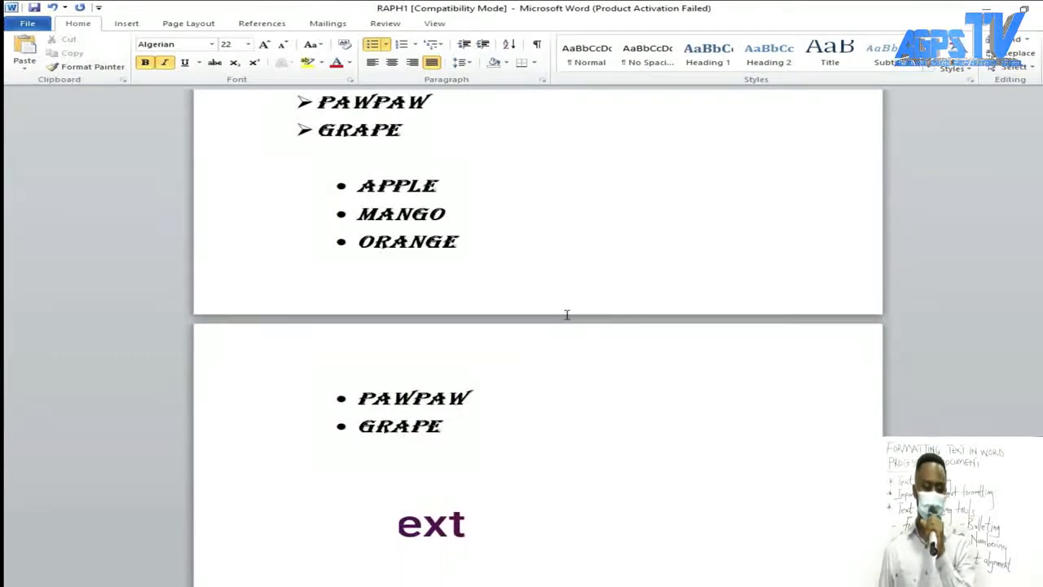
scroll(563, 310, up, 2)
scroll(567, 315, up, 3)
scroll(568, 315, down, 3)
scroll(567, 315, up, 3)
scroll(565, 316, down, 7)
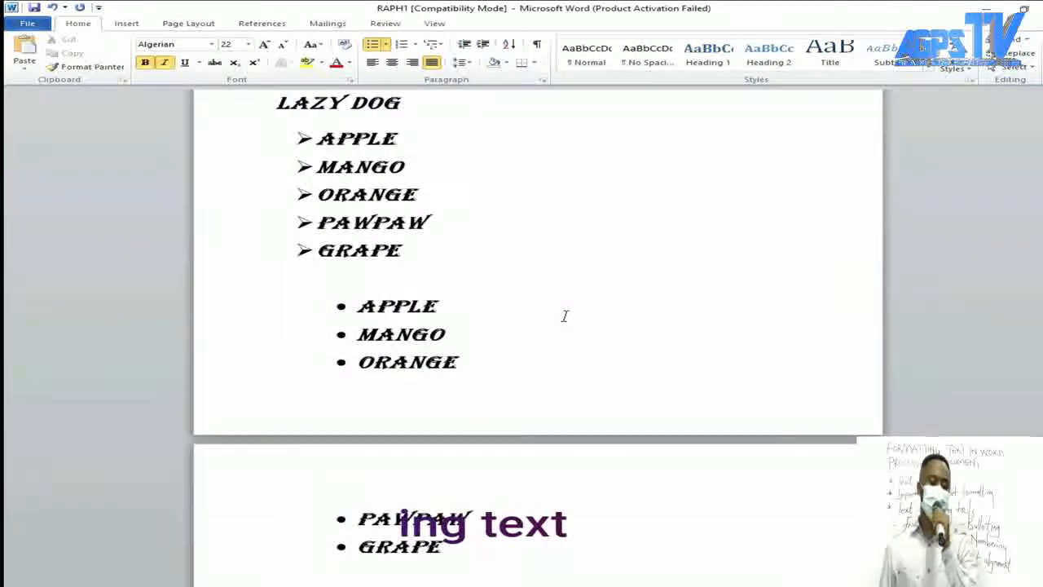
scroll(564, 316, down, 3)
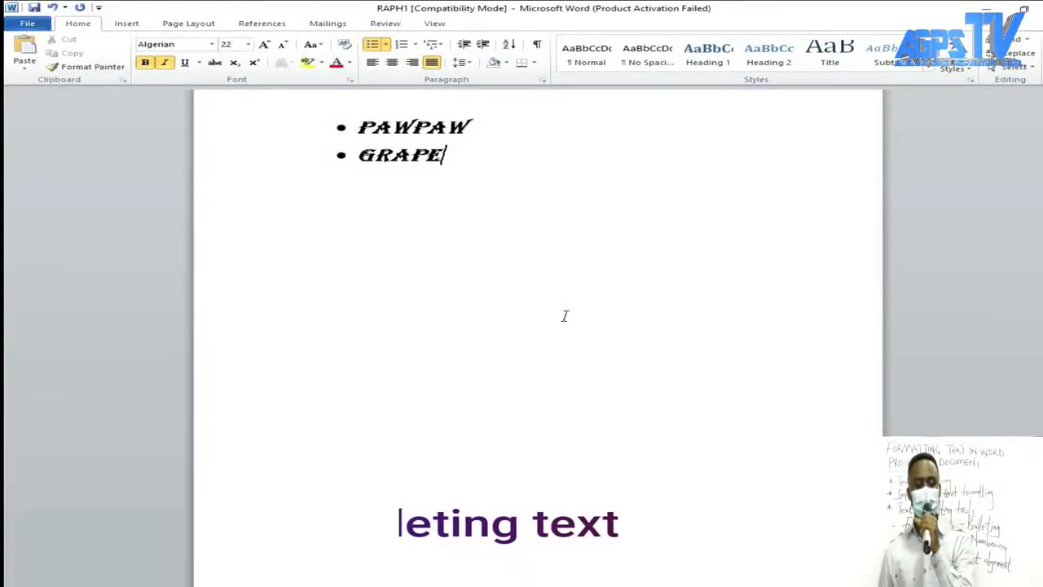
key(Return)
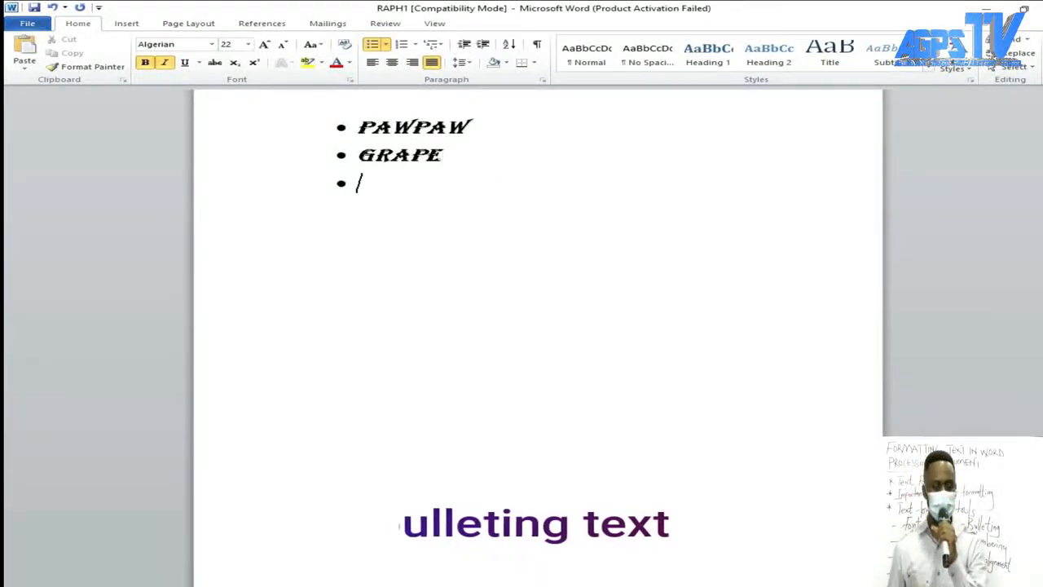
scroll(460, 143, up, 2)
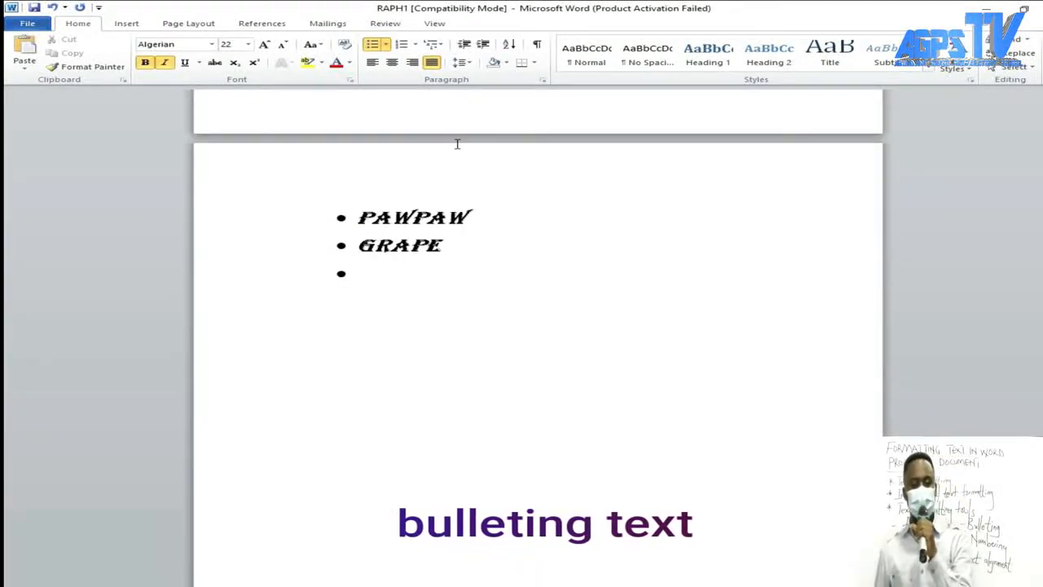
click(386, 46)
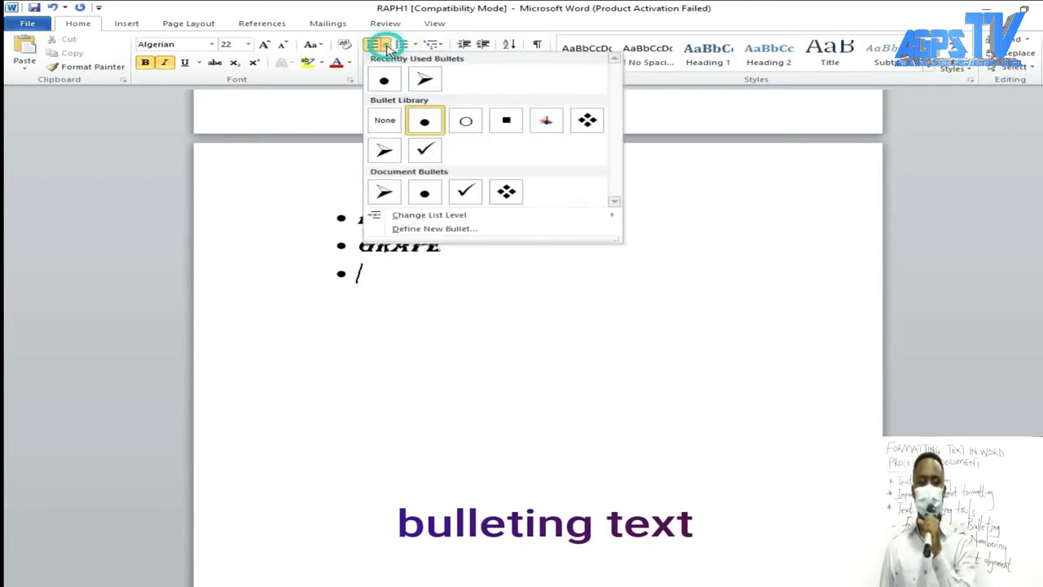
click(386, 122)
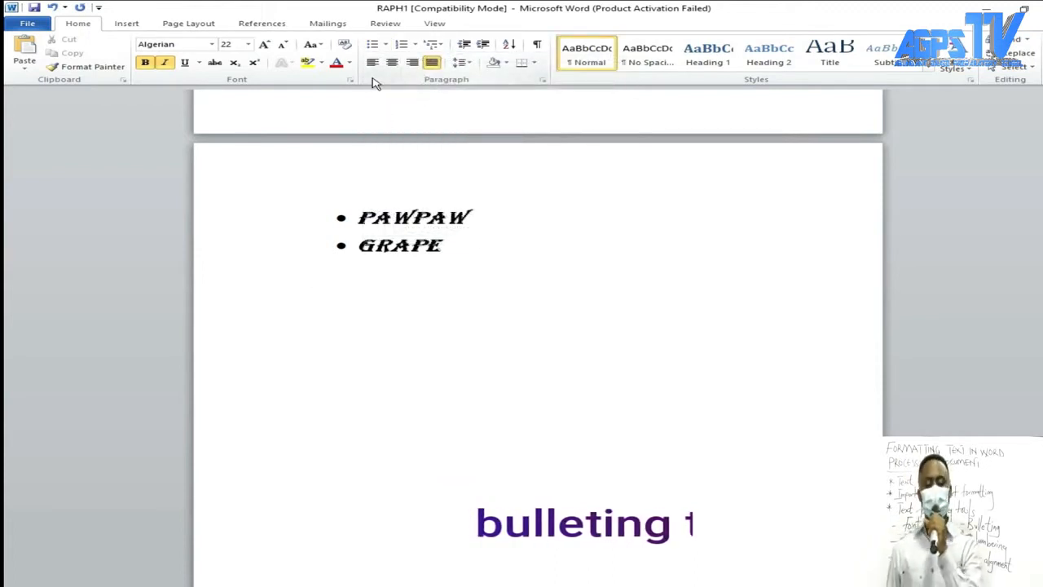
text(DJHJSHJ)
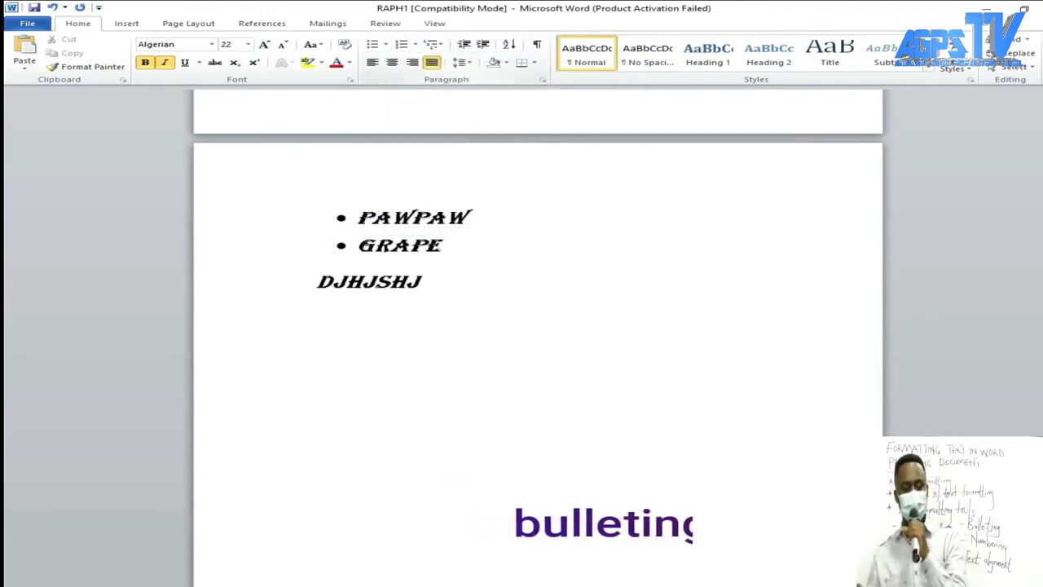
key(BackSpace)
key(BackSpace)
key(BackSpace)
key(BackSpace)
key(BackSpace)
key(BackSpace)
key(BackSpace)
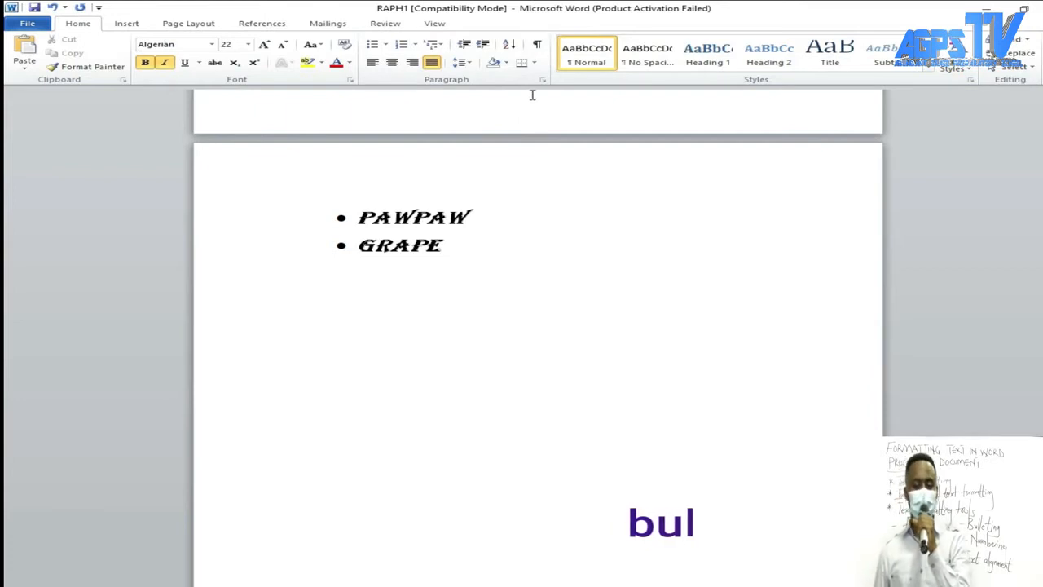
Start a numbered list in the uppercase Roman numeral format (I., II., III.) below GRAPE and enter APPLE as its first item.
click(416, 45)
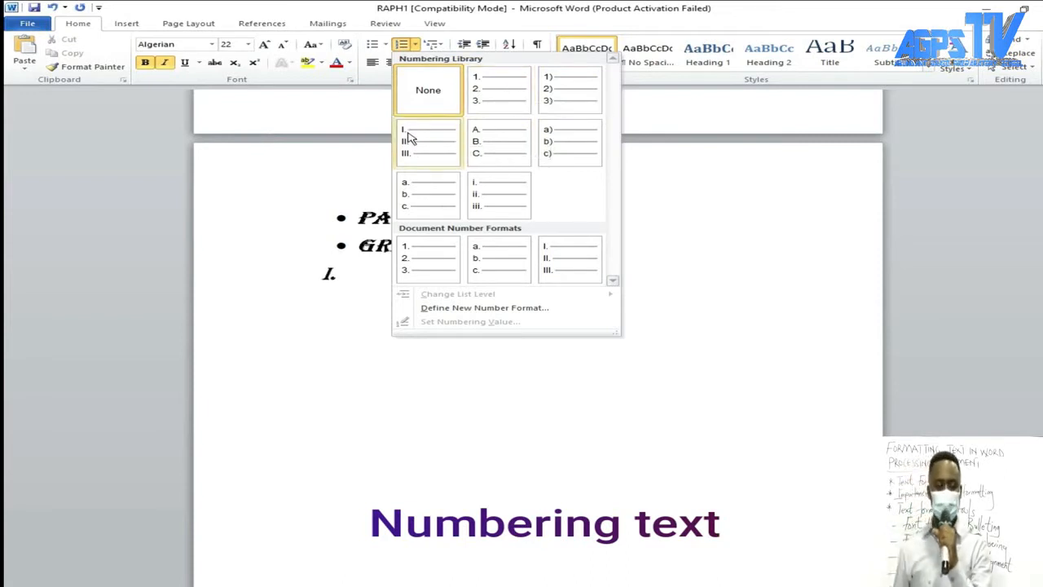
click(433, 146)
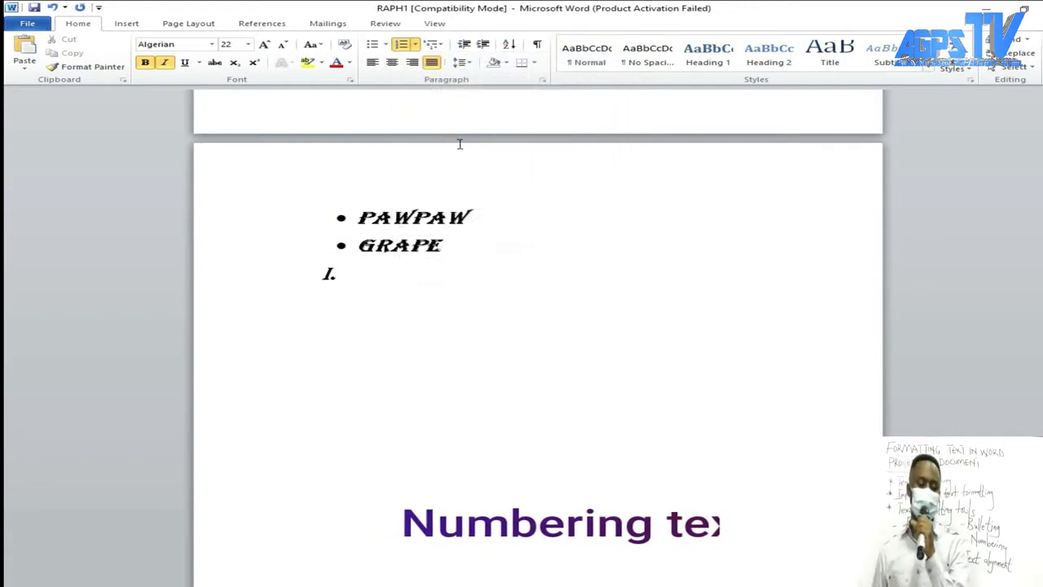
text(APPL)
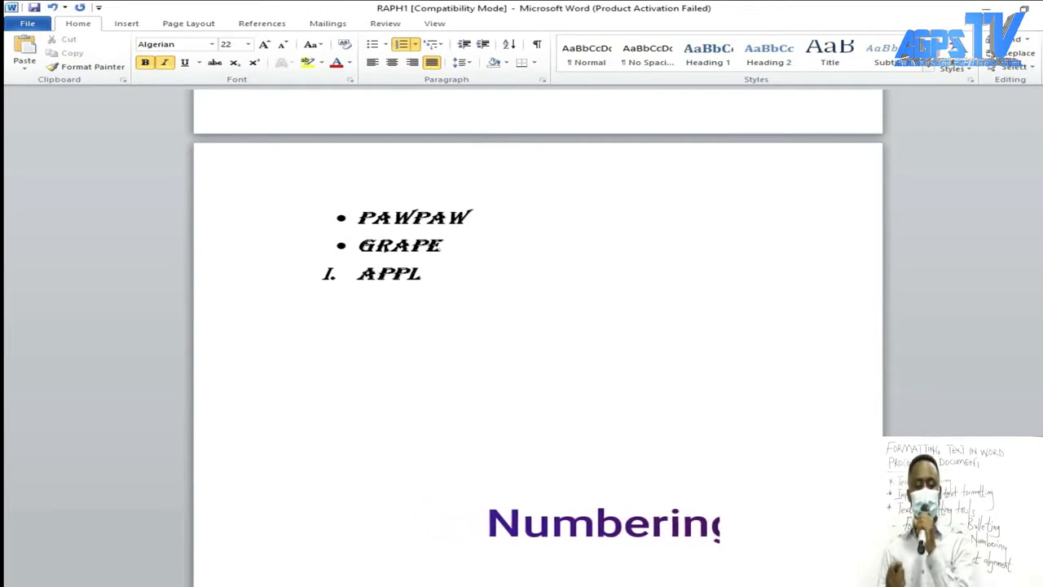
text(E)
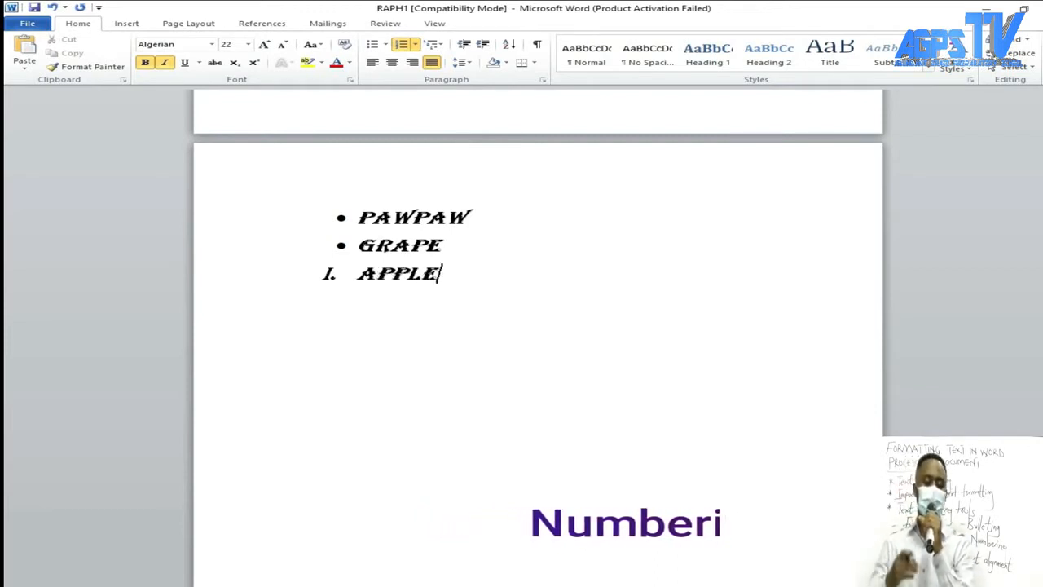
Continue the Roman-numbered list with the items MANGO, GRAPE, ORANGE and PAWPAW, ending the last item with a period.
key(Return)
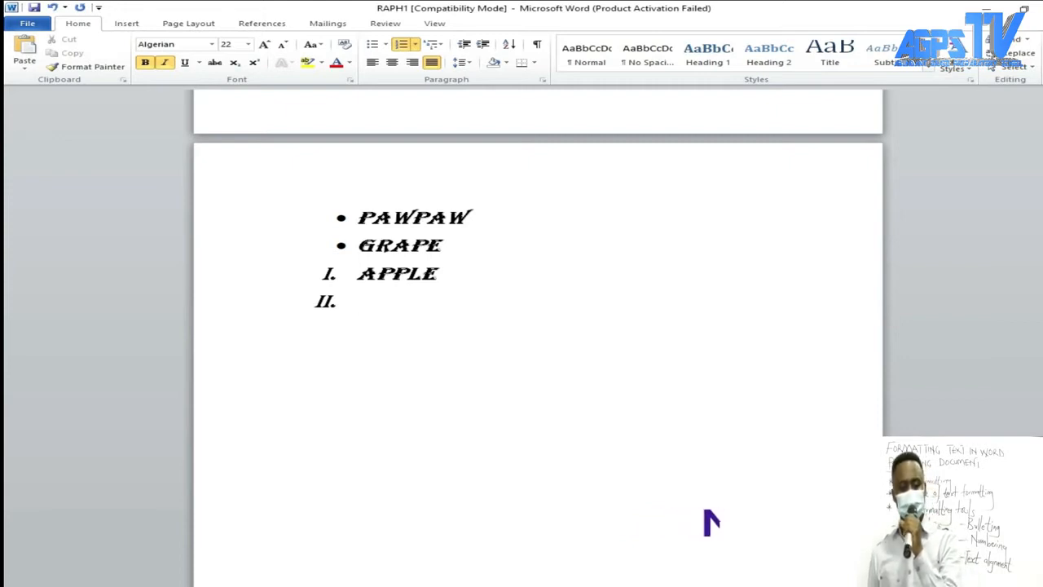
text(MAN)
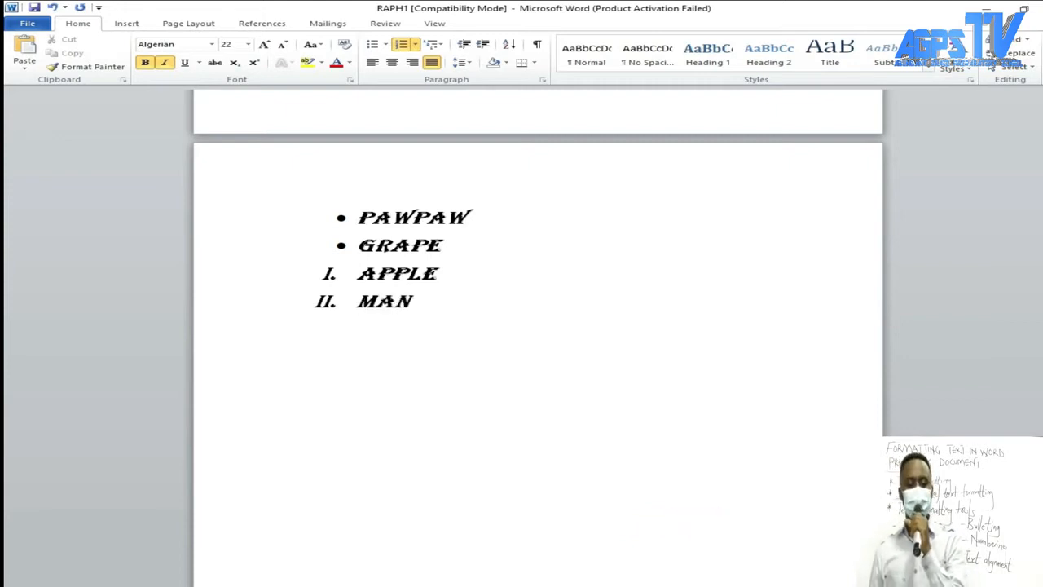
text(GO)
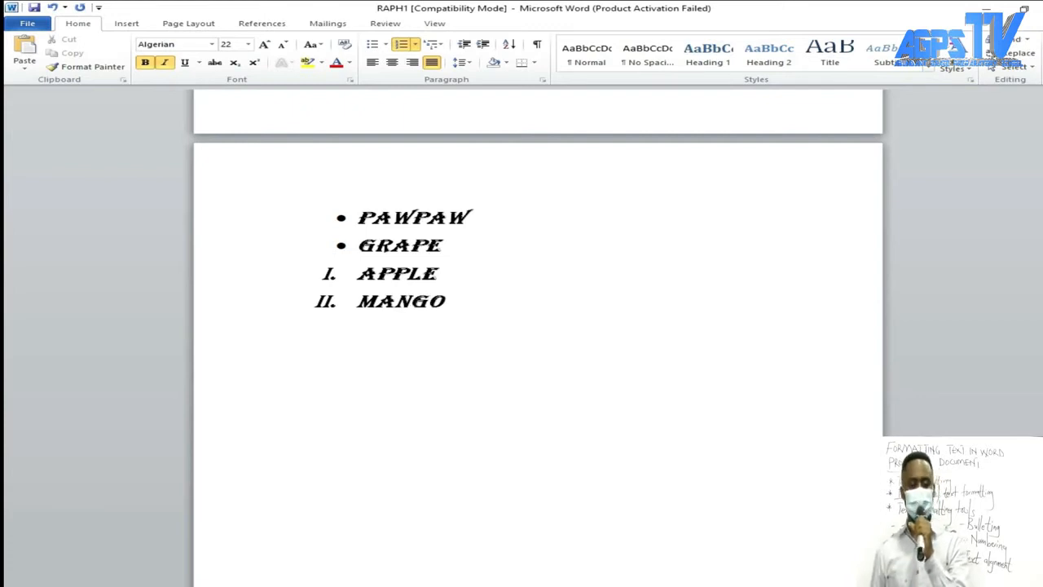
key(Return)
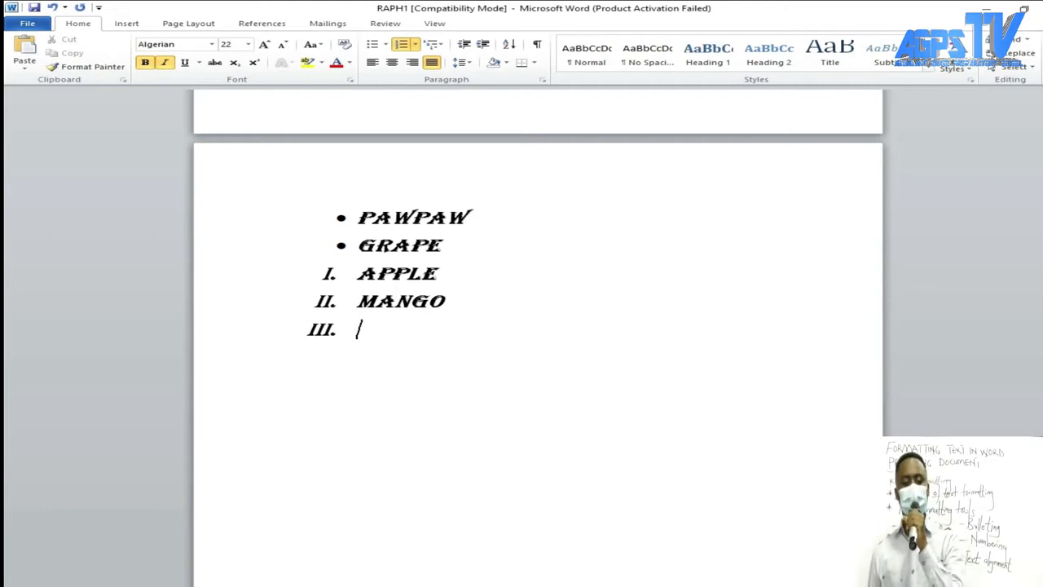
text(GR)
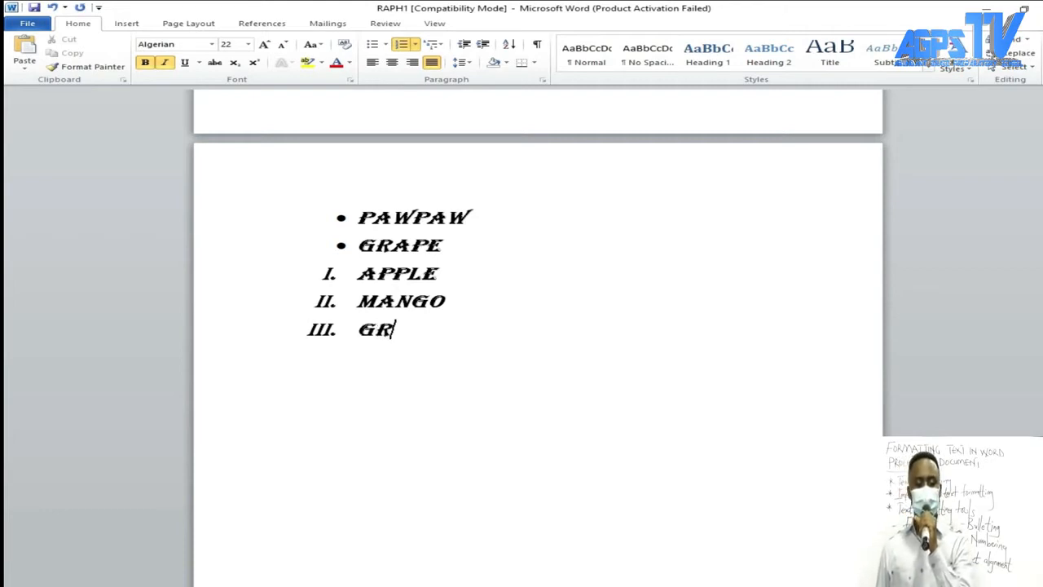
text(APE)
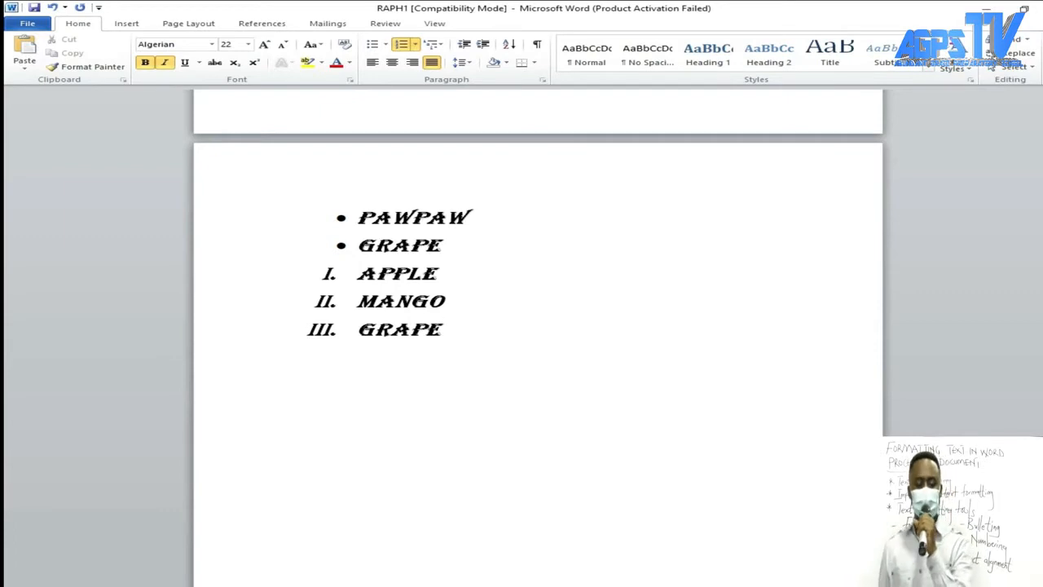
key(Return)
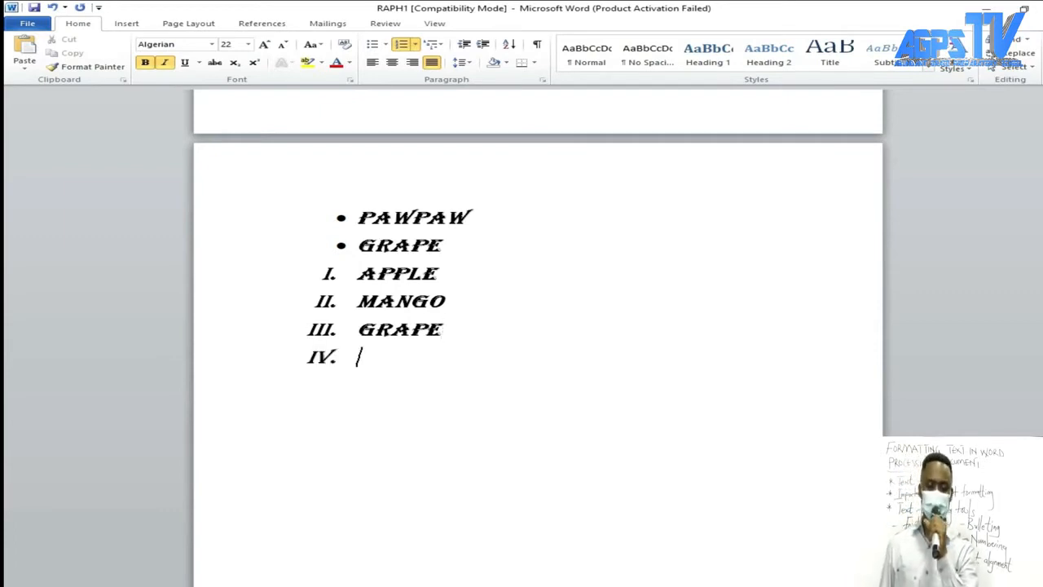
text(ORA)
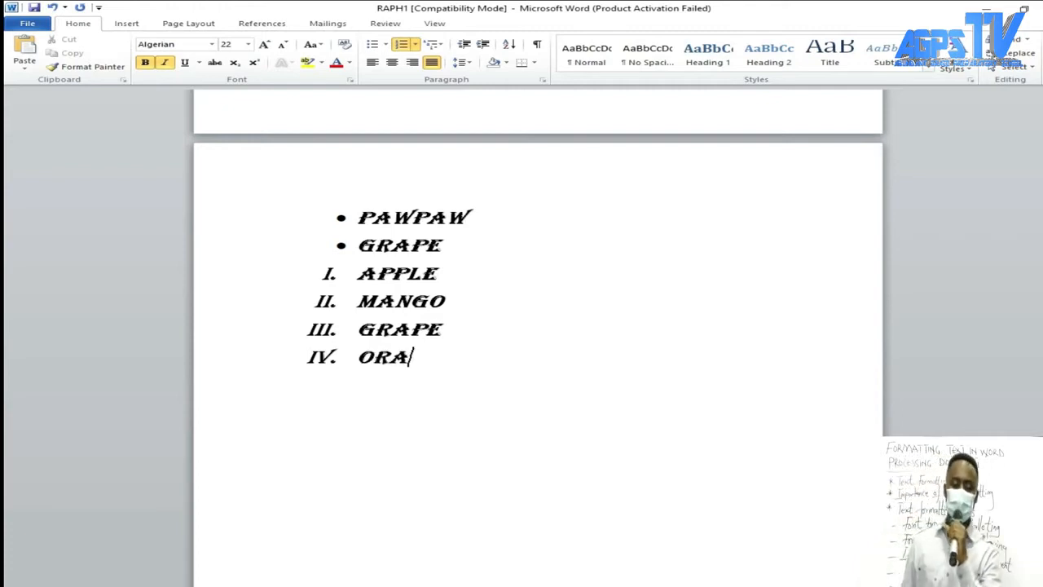
text(NGE)
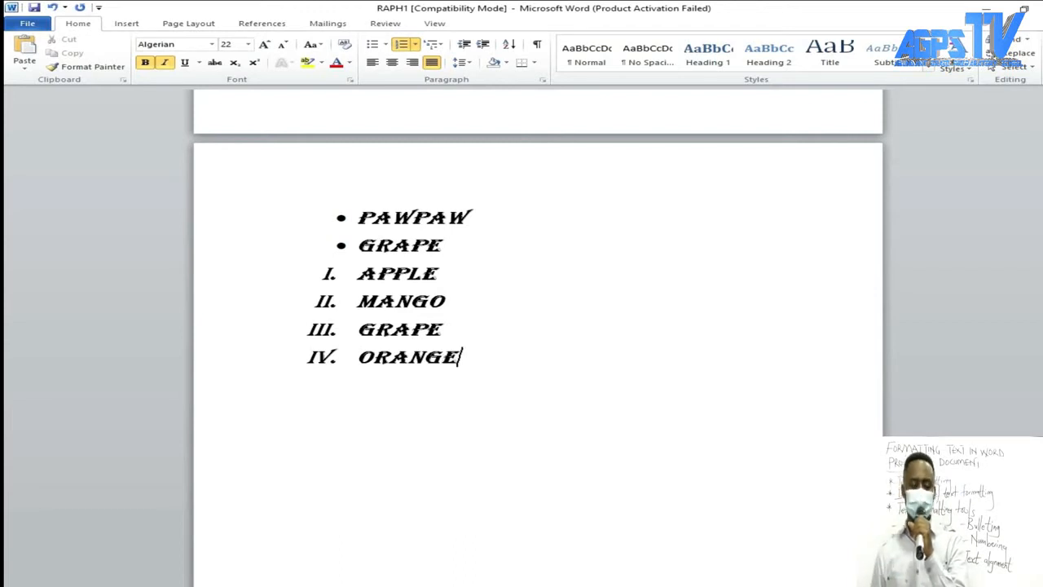
key(Return)
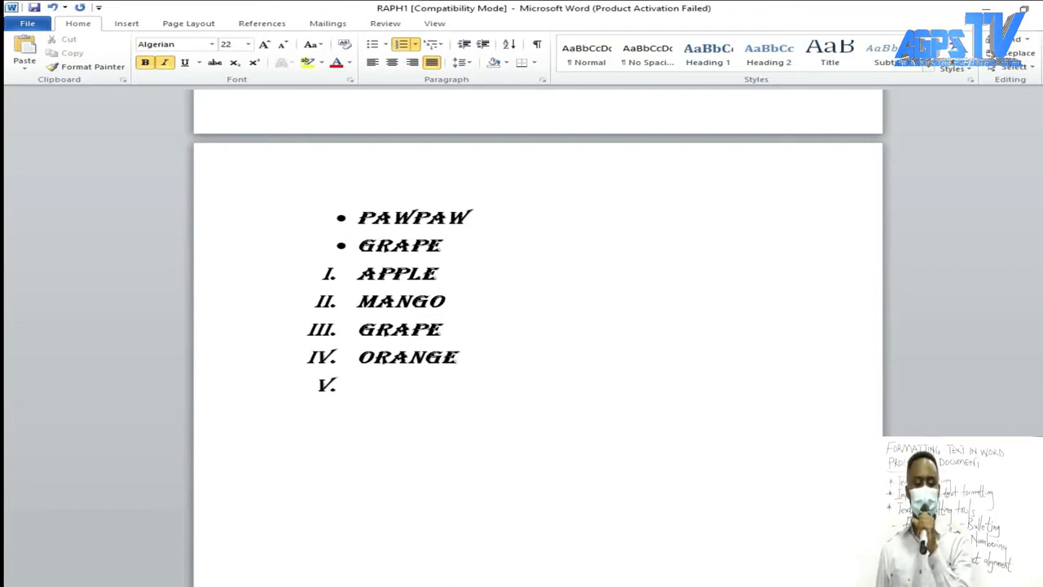
text(P)
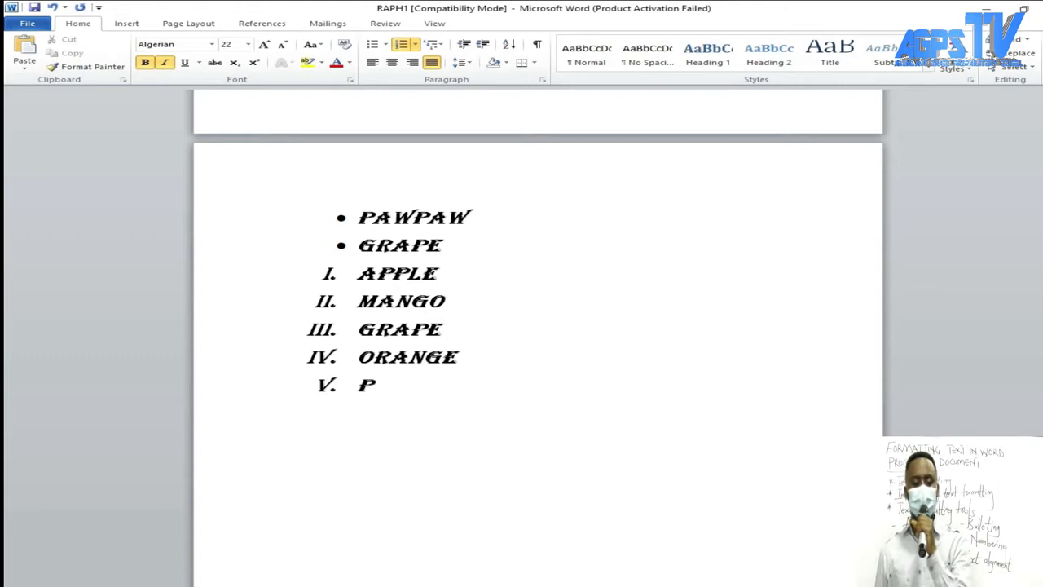
text(AWPAW)
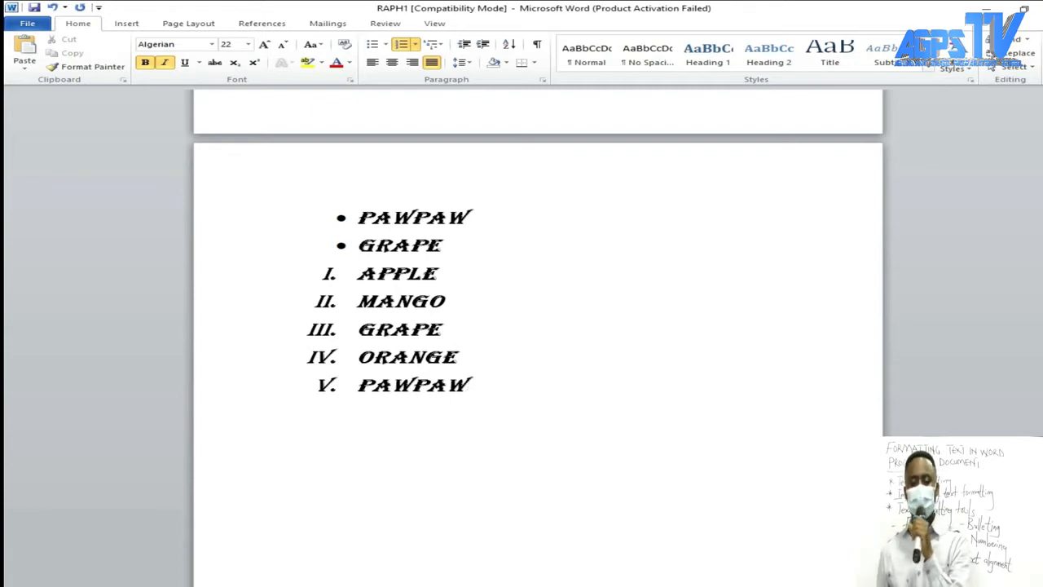
text(.)
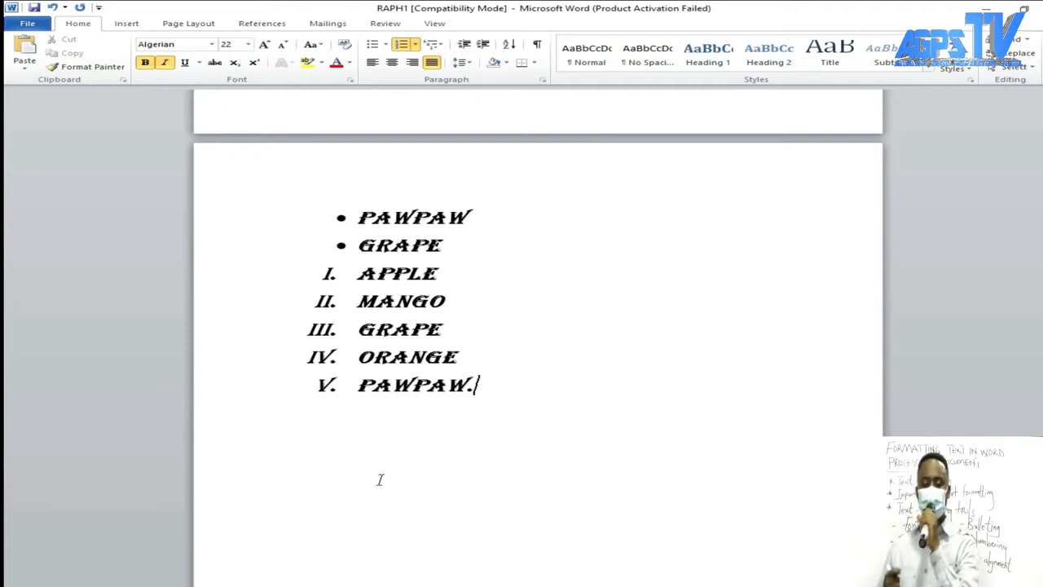
scroll(380, 480, down, 3)
scroll(341, 512, up, 3)
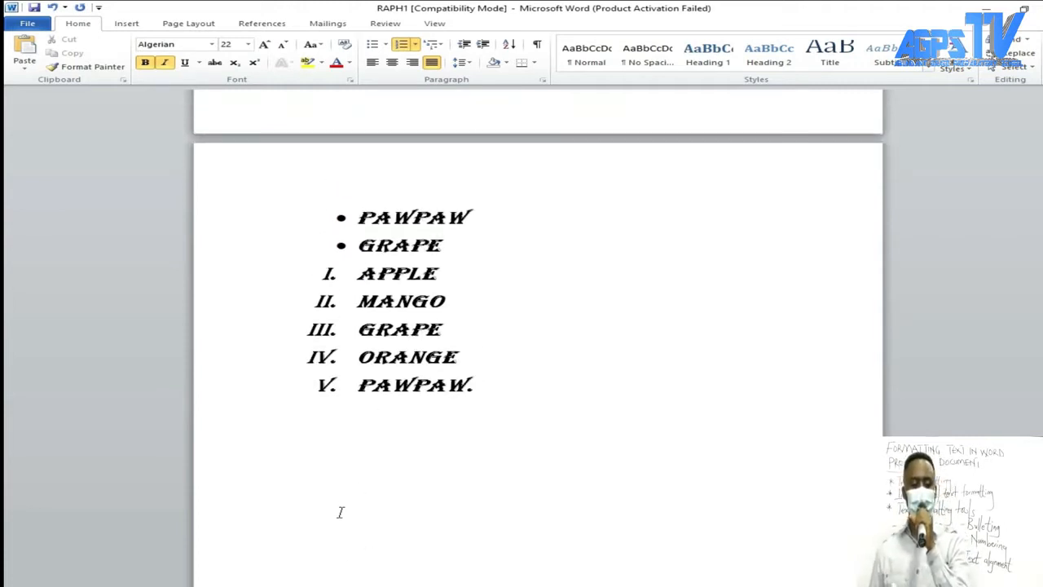